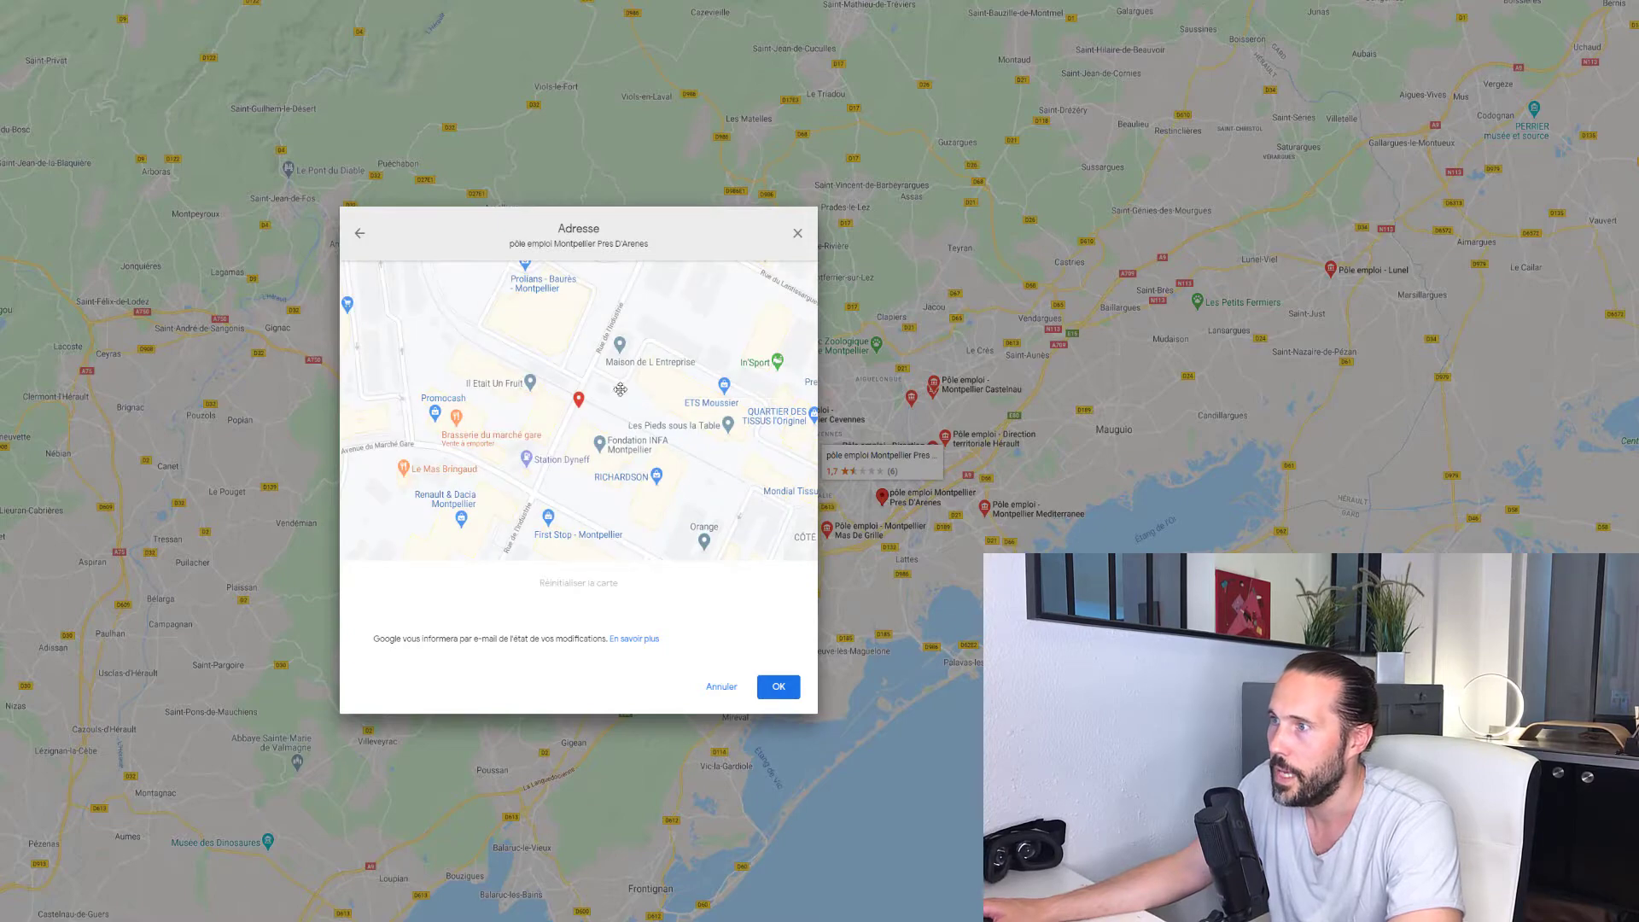
Try shifting the map location of the pôle emploi Montpellier Pres D'Arenes address, and discard the suggested modification.
{"action": "left_click_drag", "start_coordinate": [621, 389], "coordinate": [530, 297]}
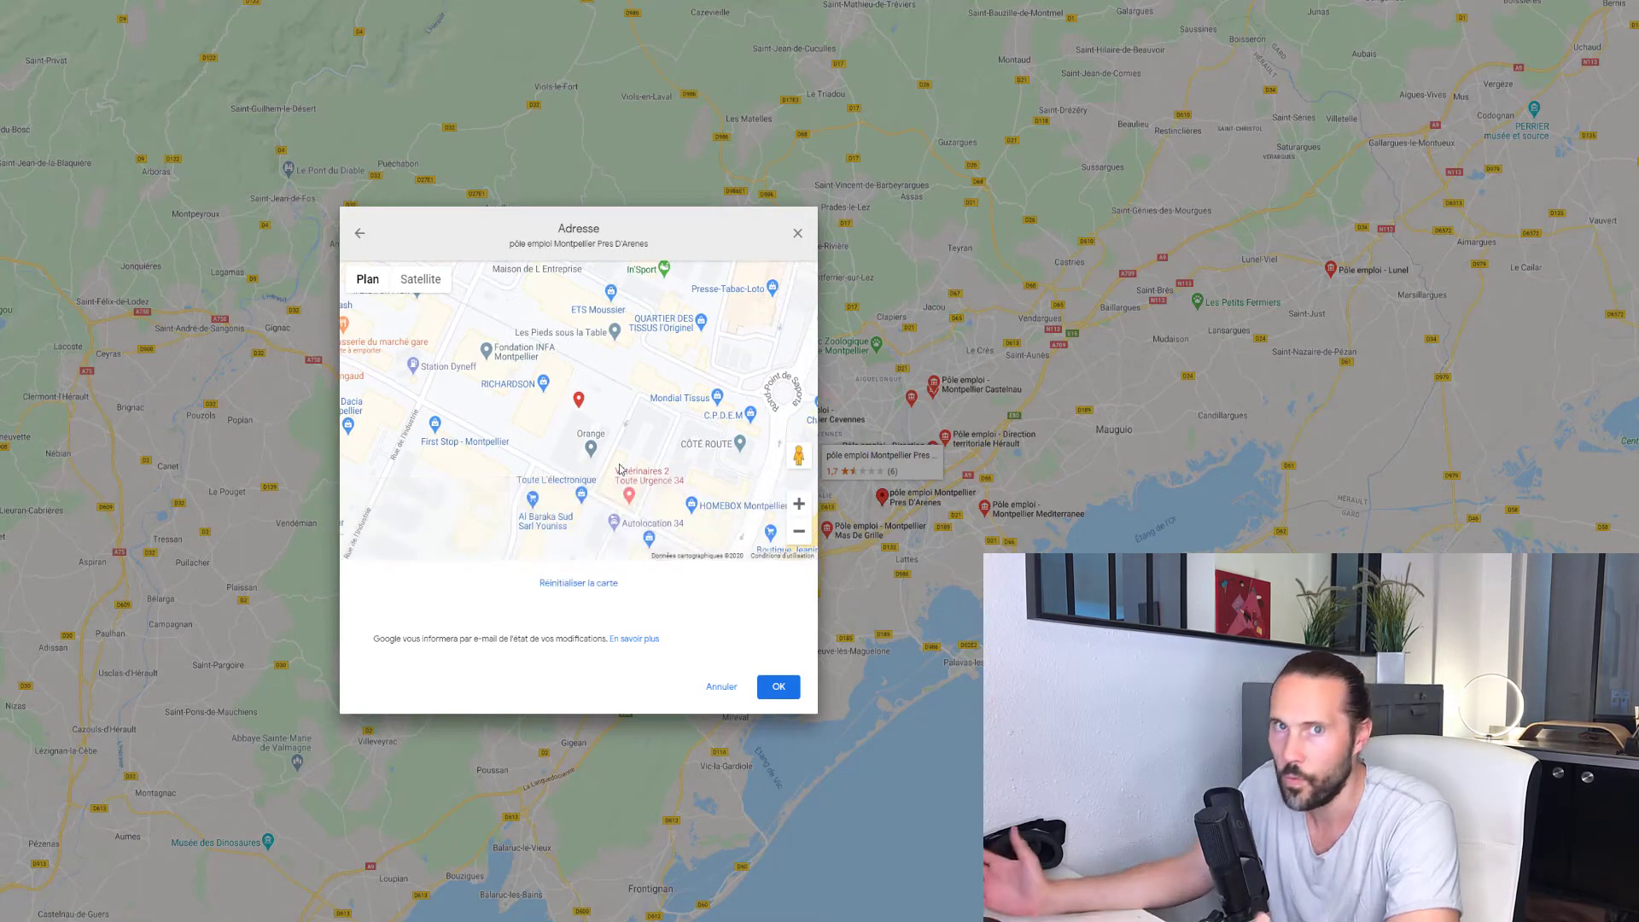
{"action": "left_click", "coordinate": [799, 234]}
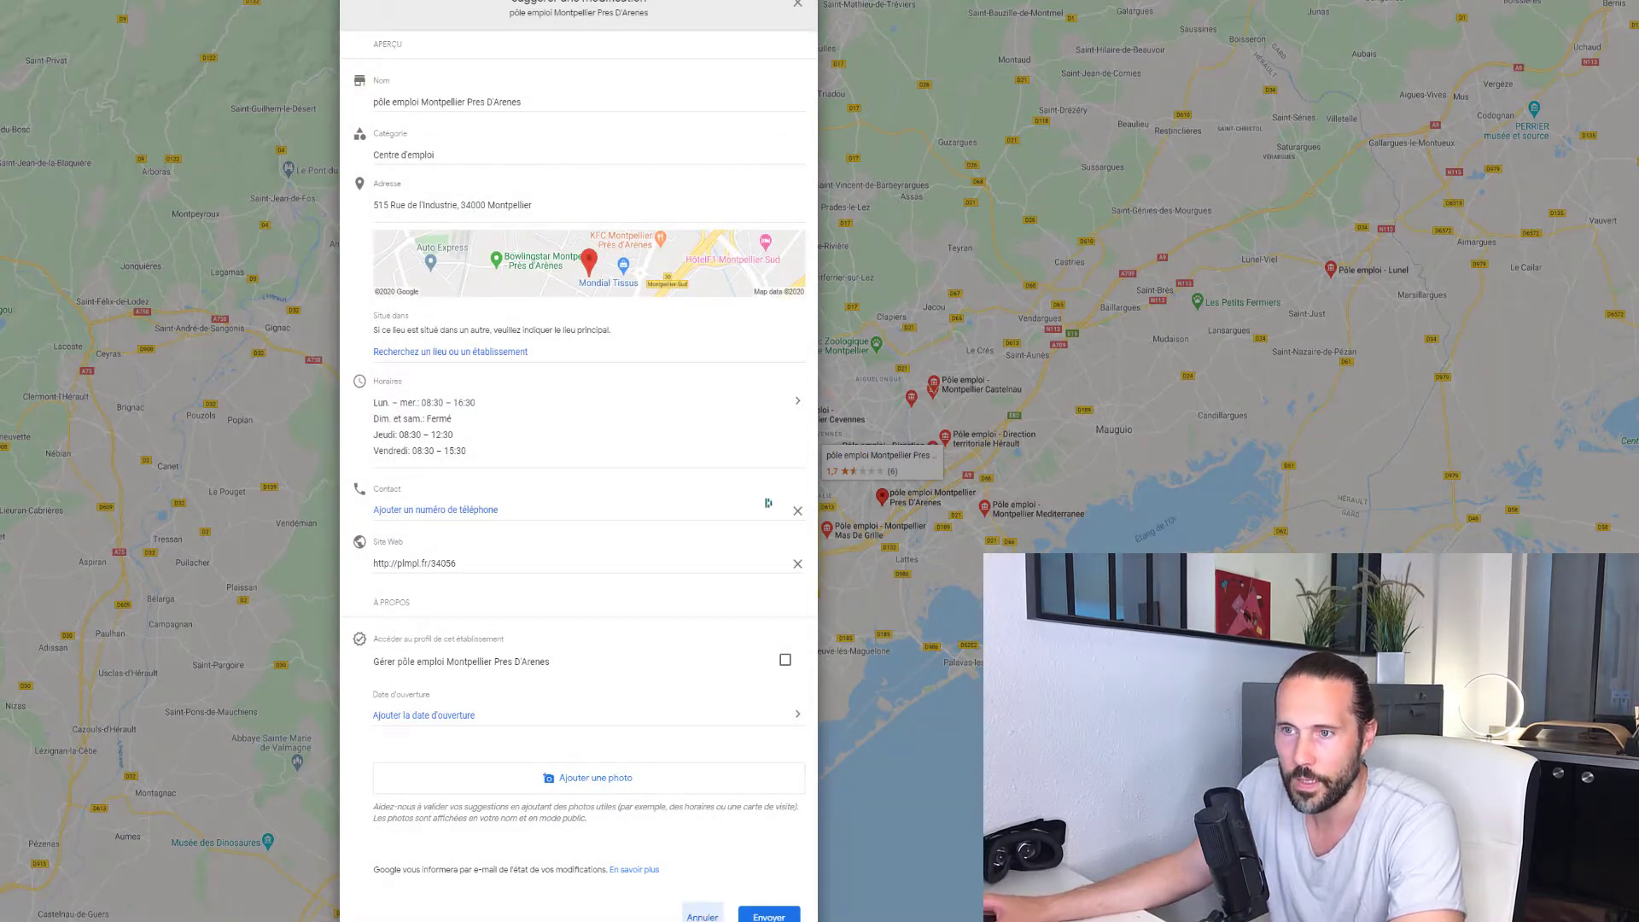
{"action": "left_click", "coordinate": [702, 916]}
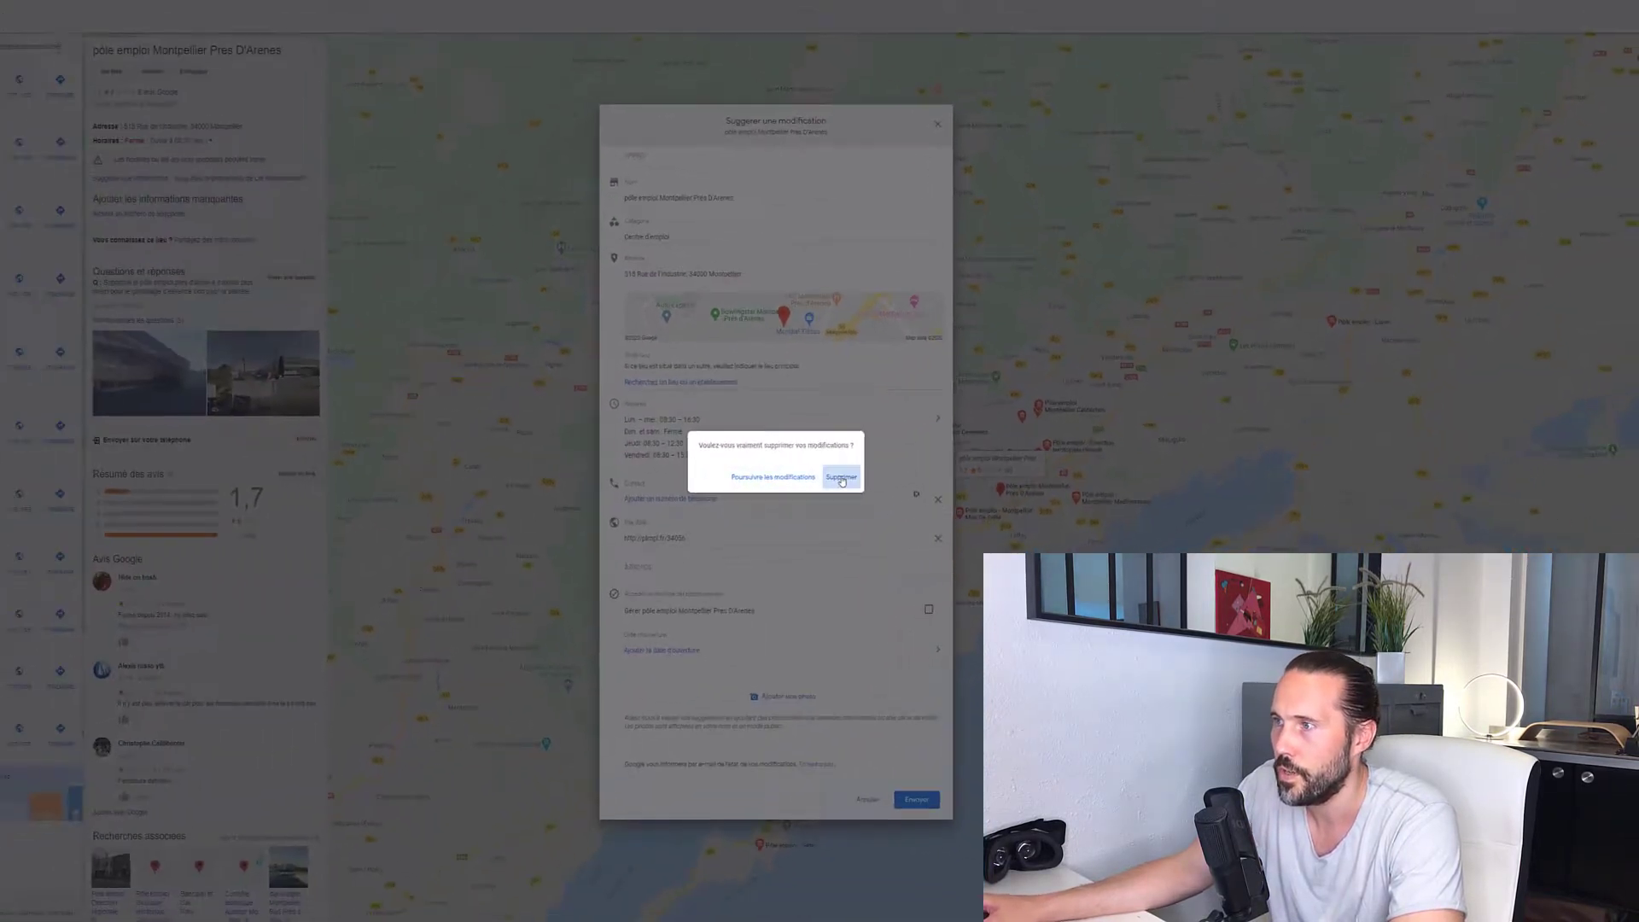
{"action": "left_click", "coordinate": [667, 479]}
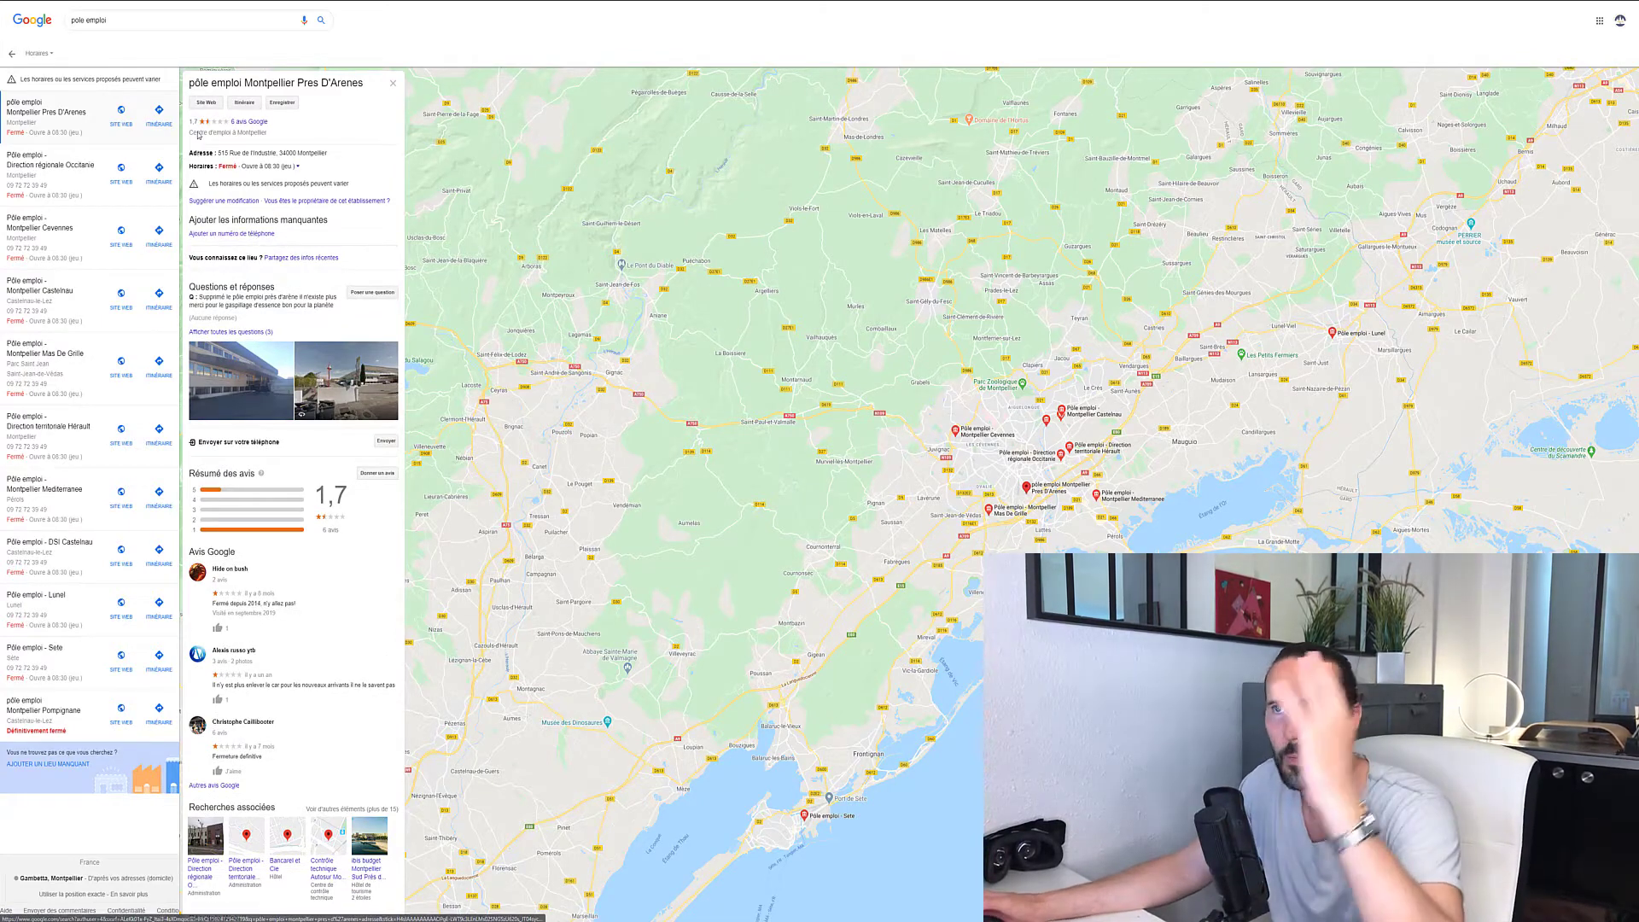
Search Google for "lac du salagou" and highlight part of the lake's short description in its Google Maps listing.
{"action": "key", "text": "alt+Left"}
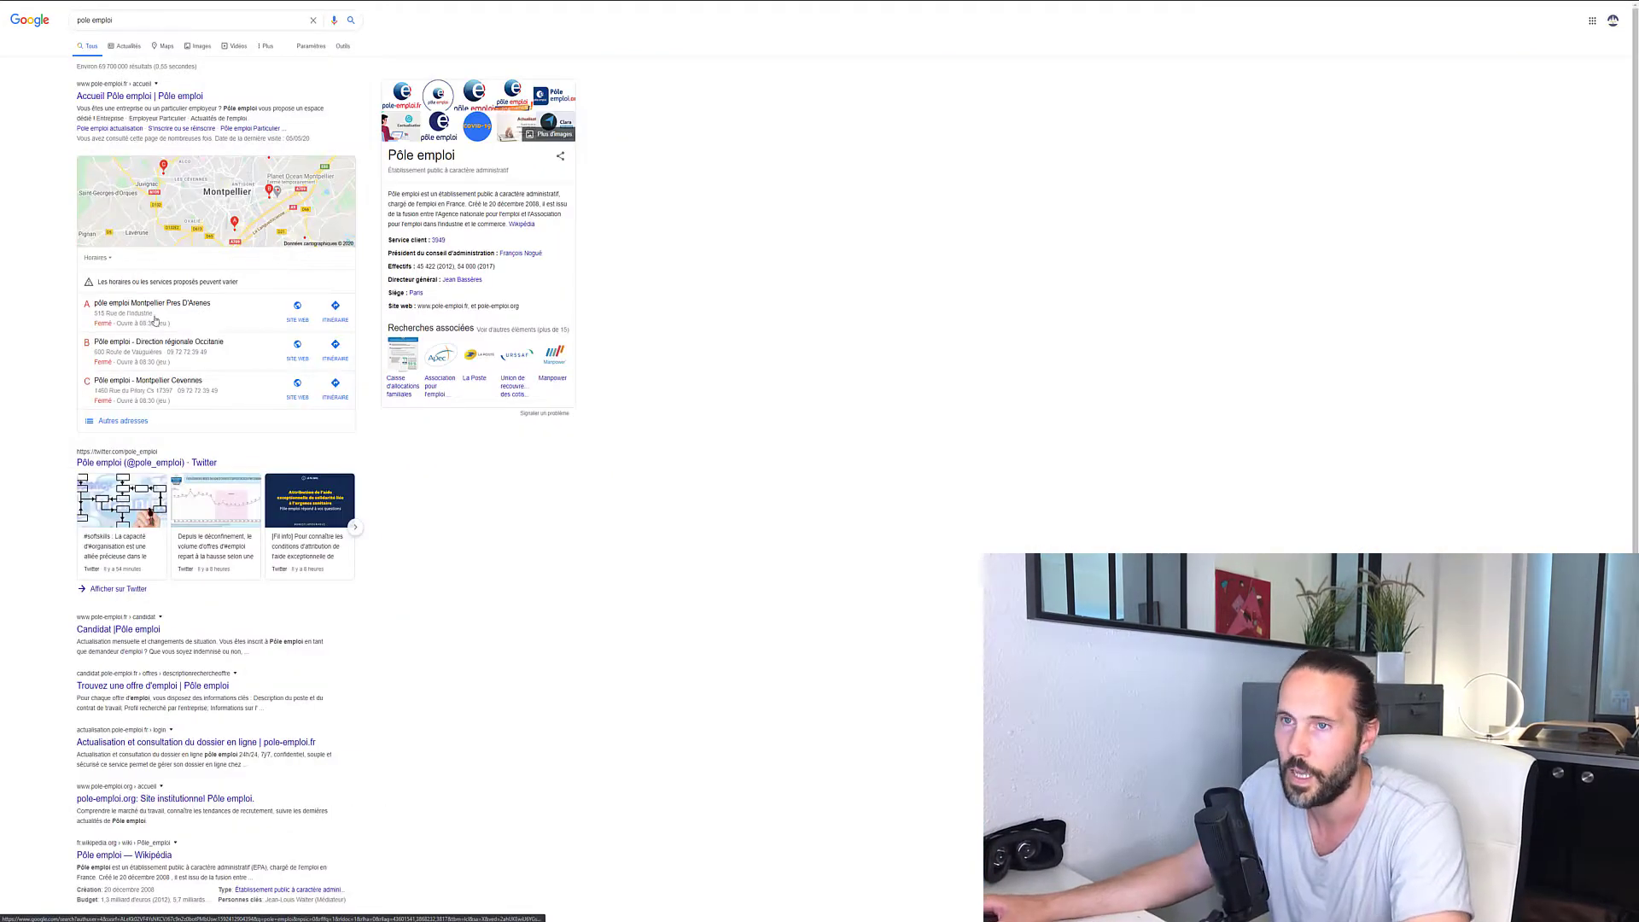
{"action": "double_click", "coordinate": [141, 26]}
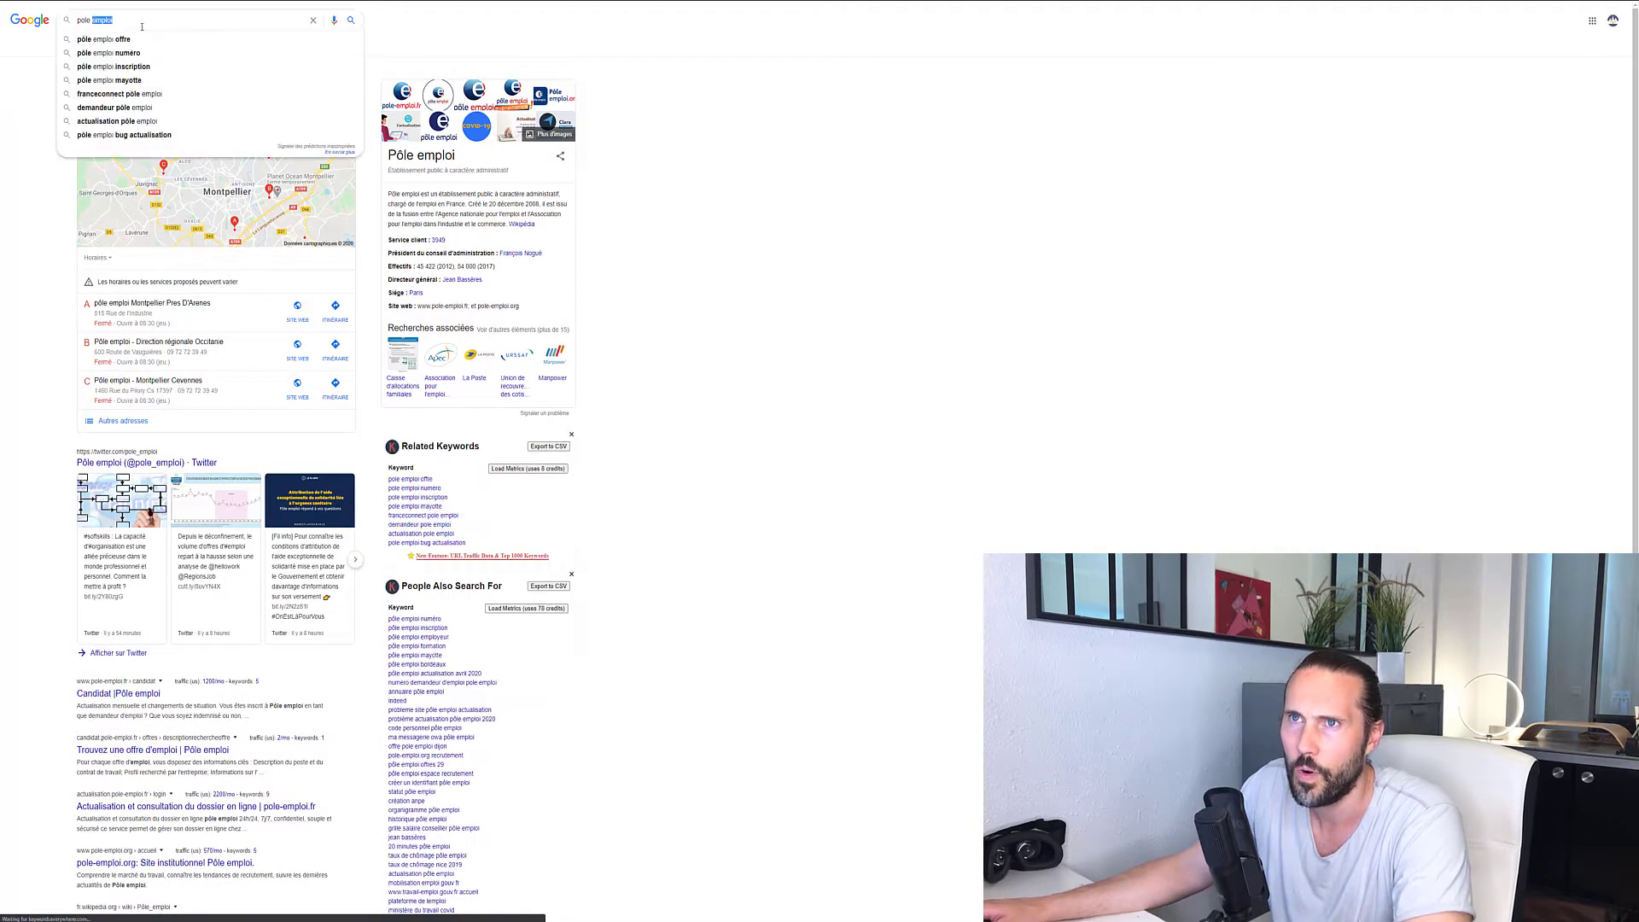
{"action": "left_click", "coordinate": [142, 26]}
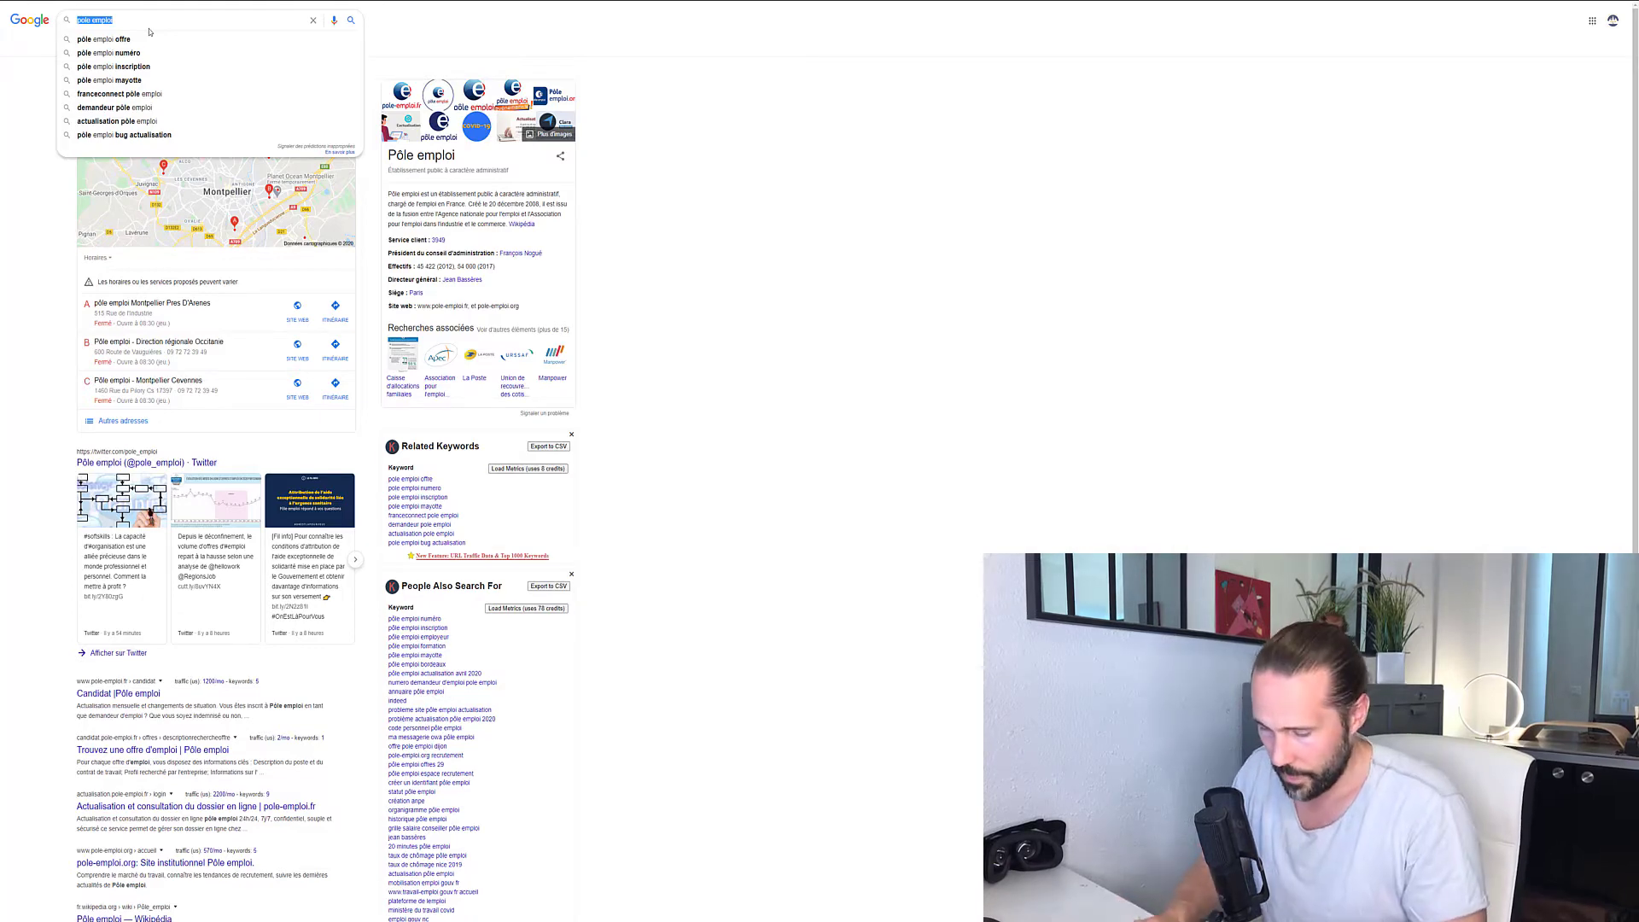
{"action": "type", "text": "lac du sala"}
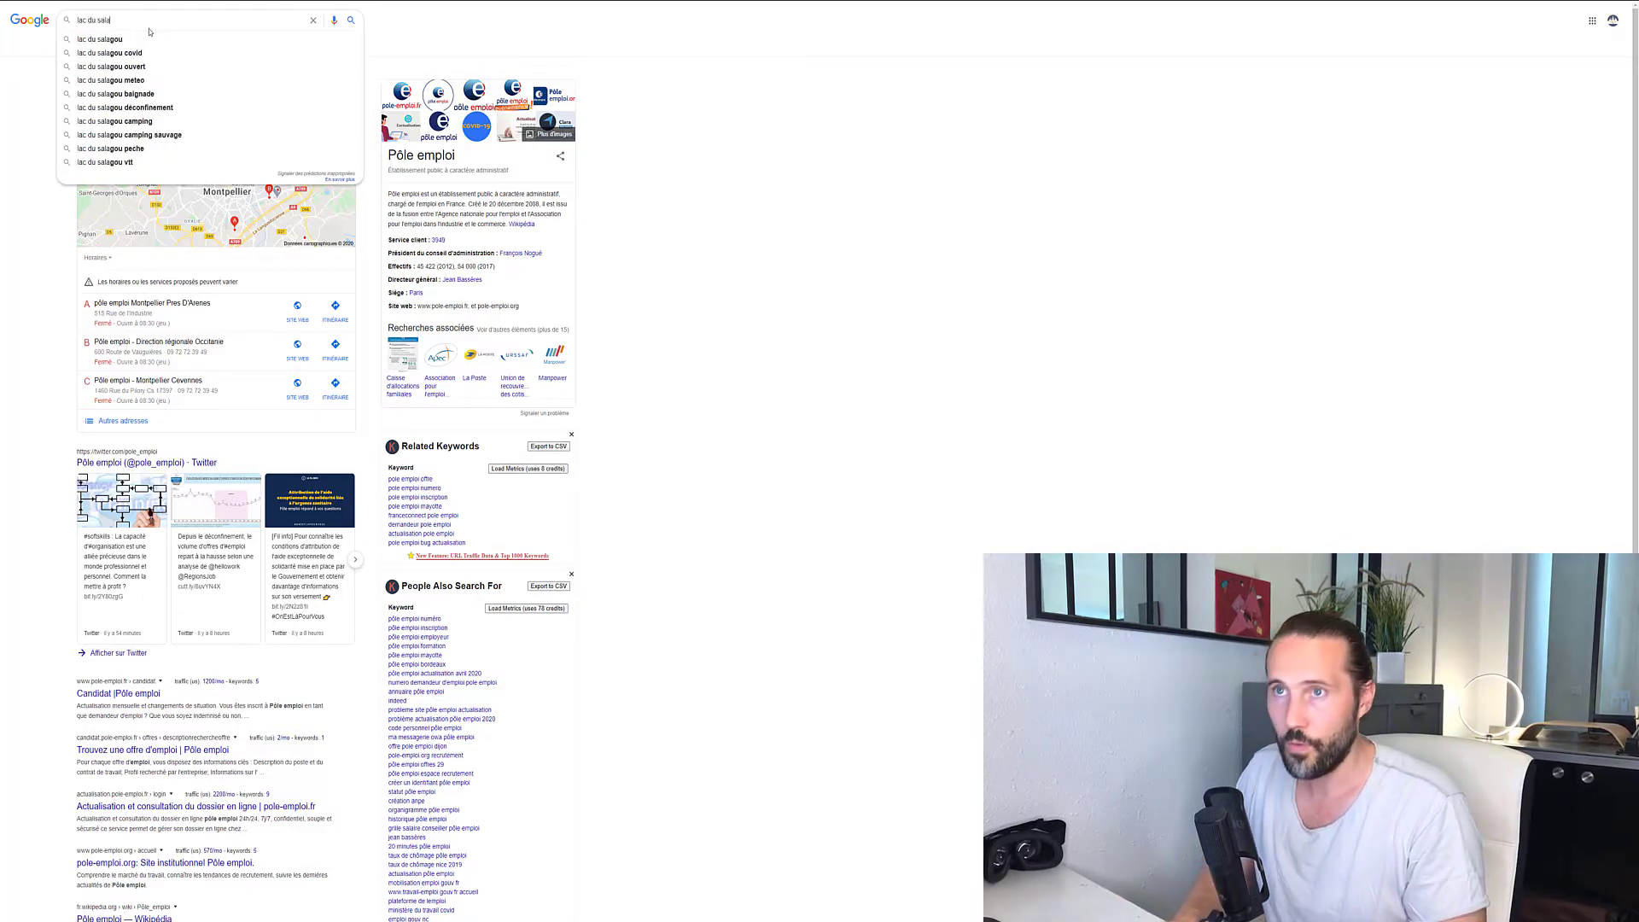
{"action": "type", "text": "gou"}
{"action": "key", "text": "Return"}
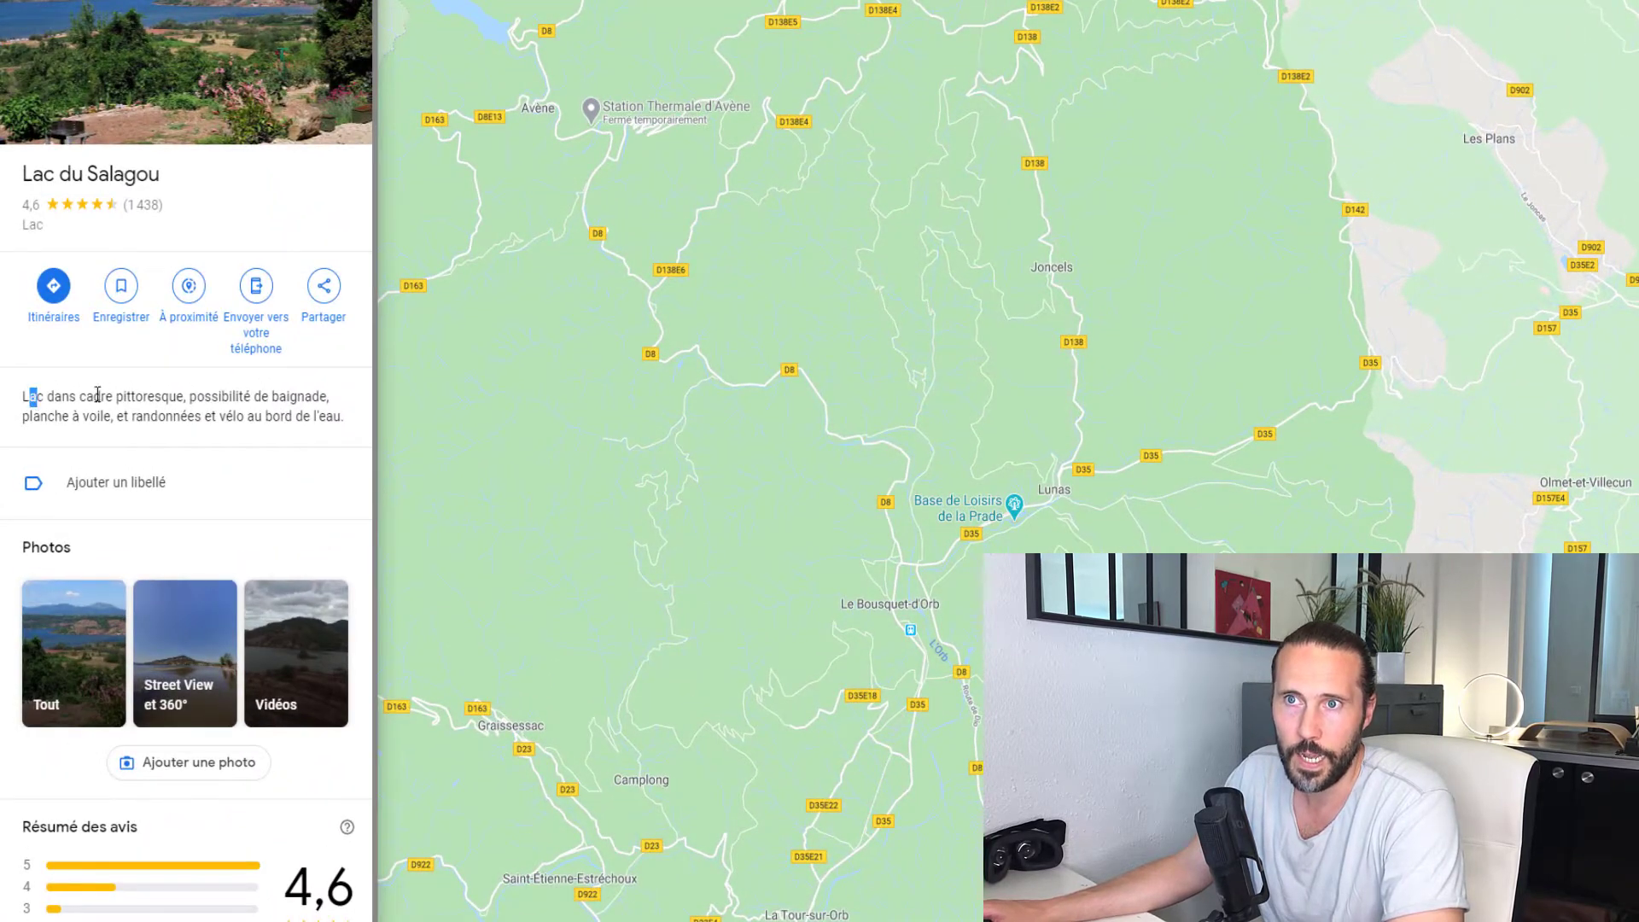
{"action": "left_click_drag", "start_coordinate": [98, 394], "coordinate": [210, 395]}
{"action": "left_click", "coordinate": [281, 445]}
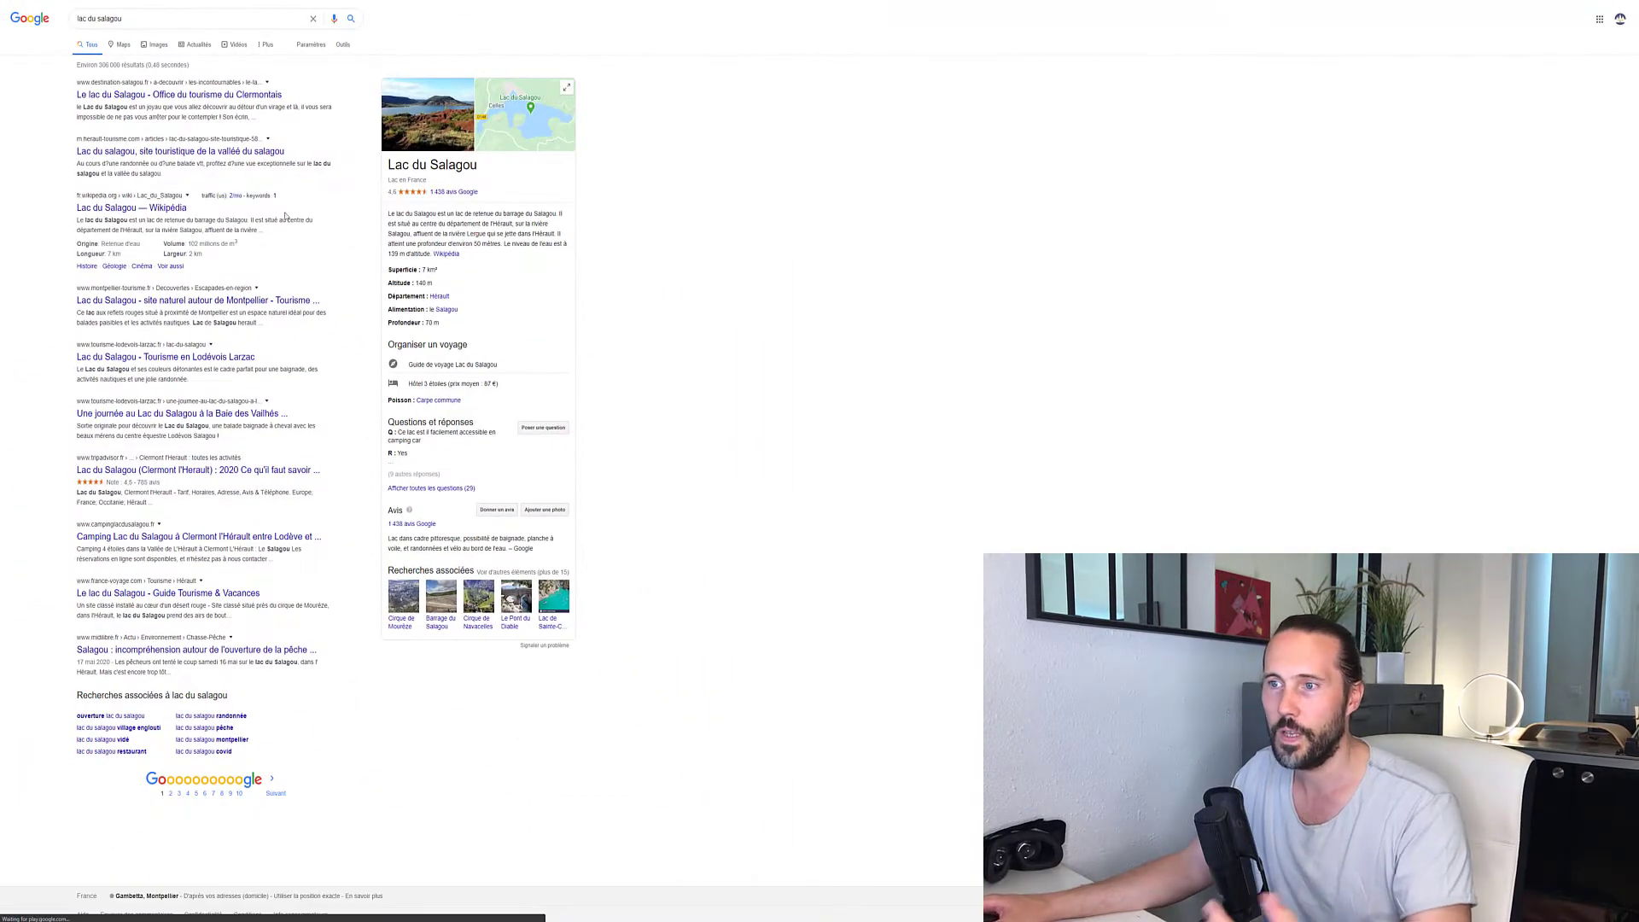
Search Google for "amandeous" and expand the business description in the shop's knowledge panel.
{"action": "triple_click", "coordinate": [194, 21]}
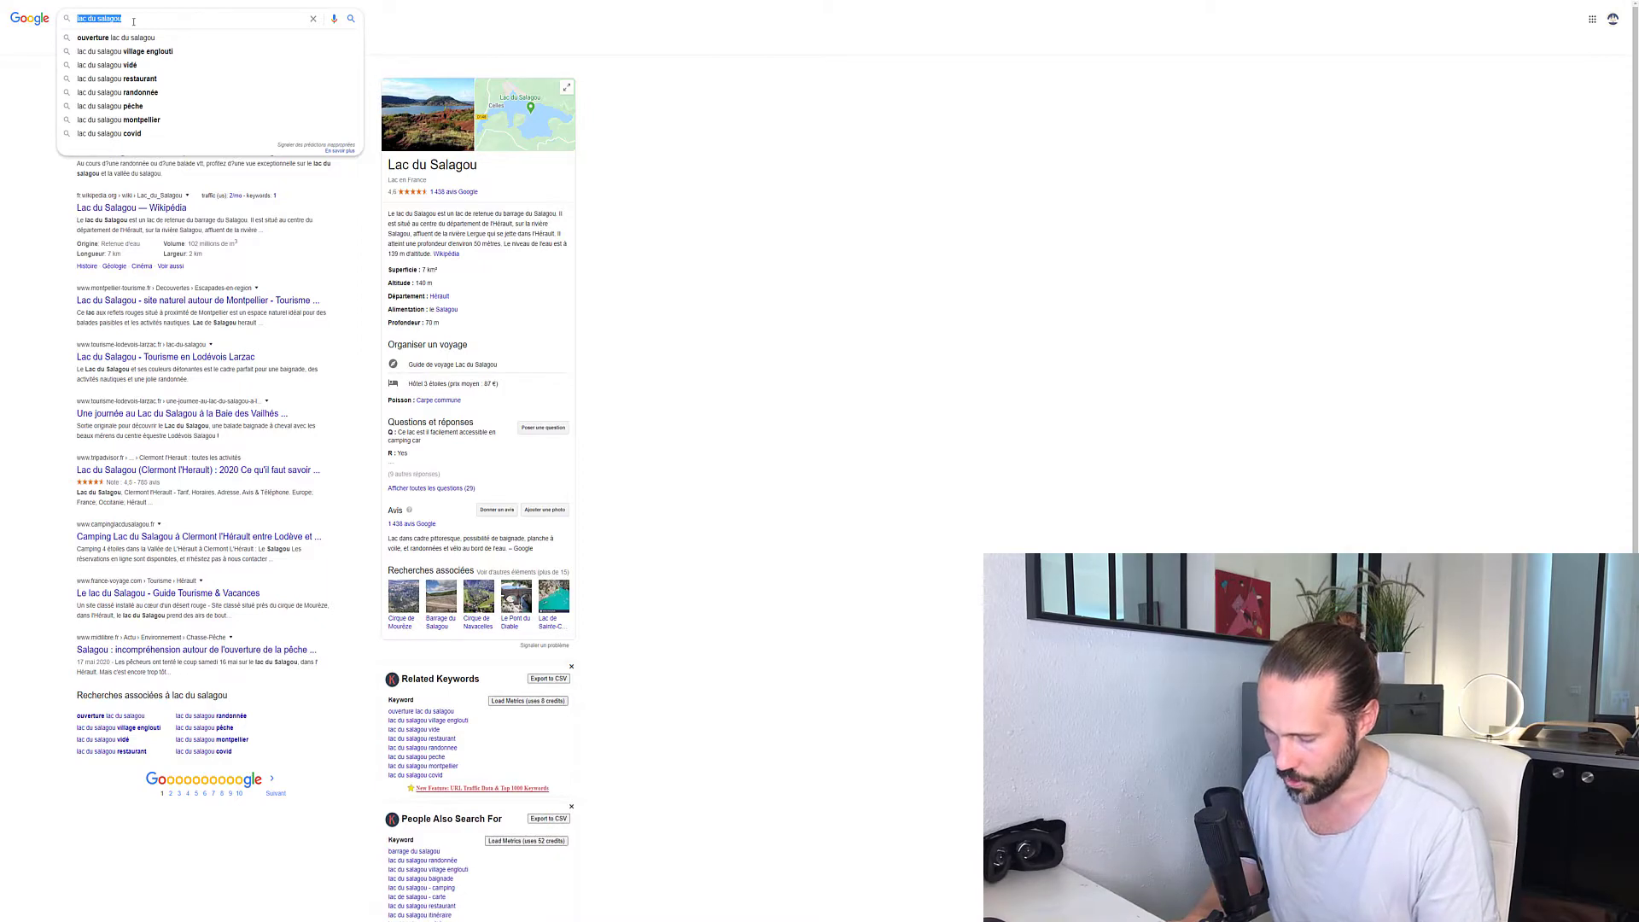
{"action": "type", "text": "amandeous"}
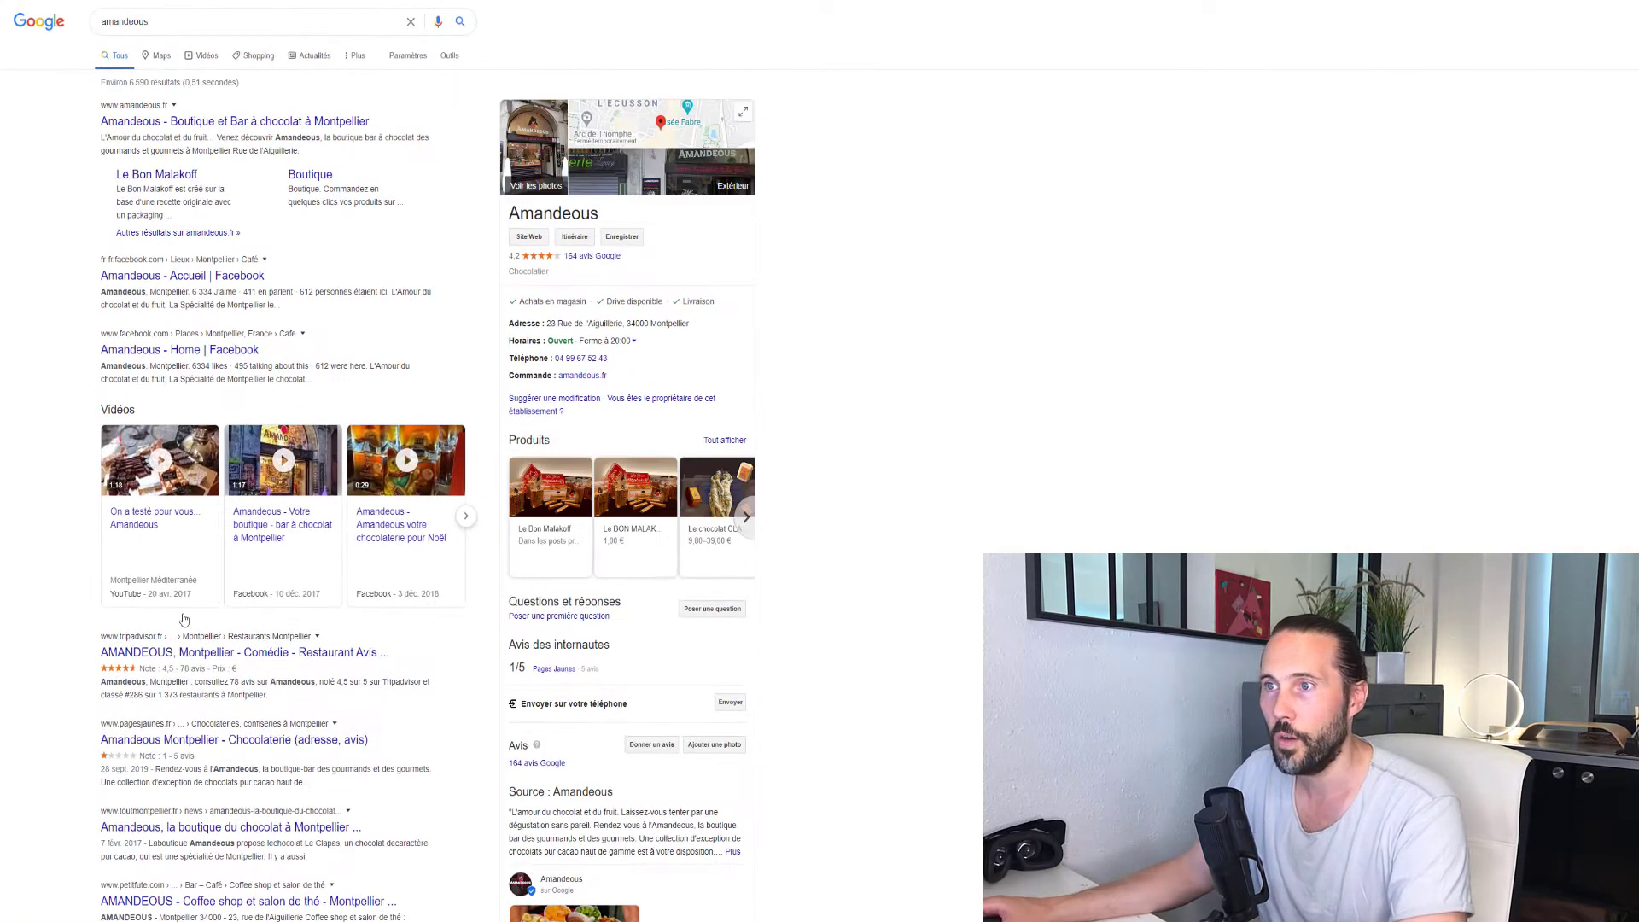
{"action": "scroll", "coordinate": [630, 694], "scroll_direction": "down", "scroll_amount": 2}
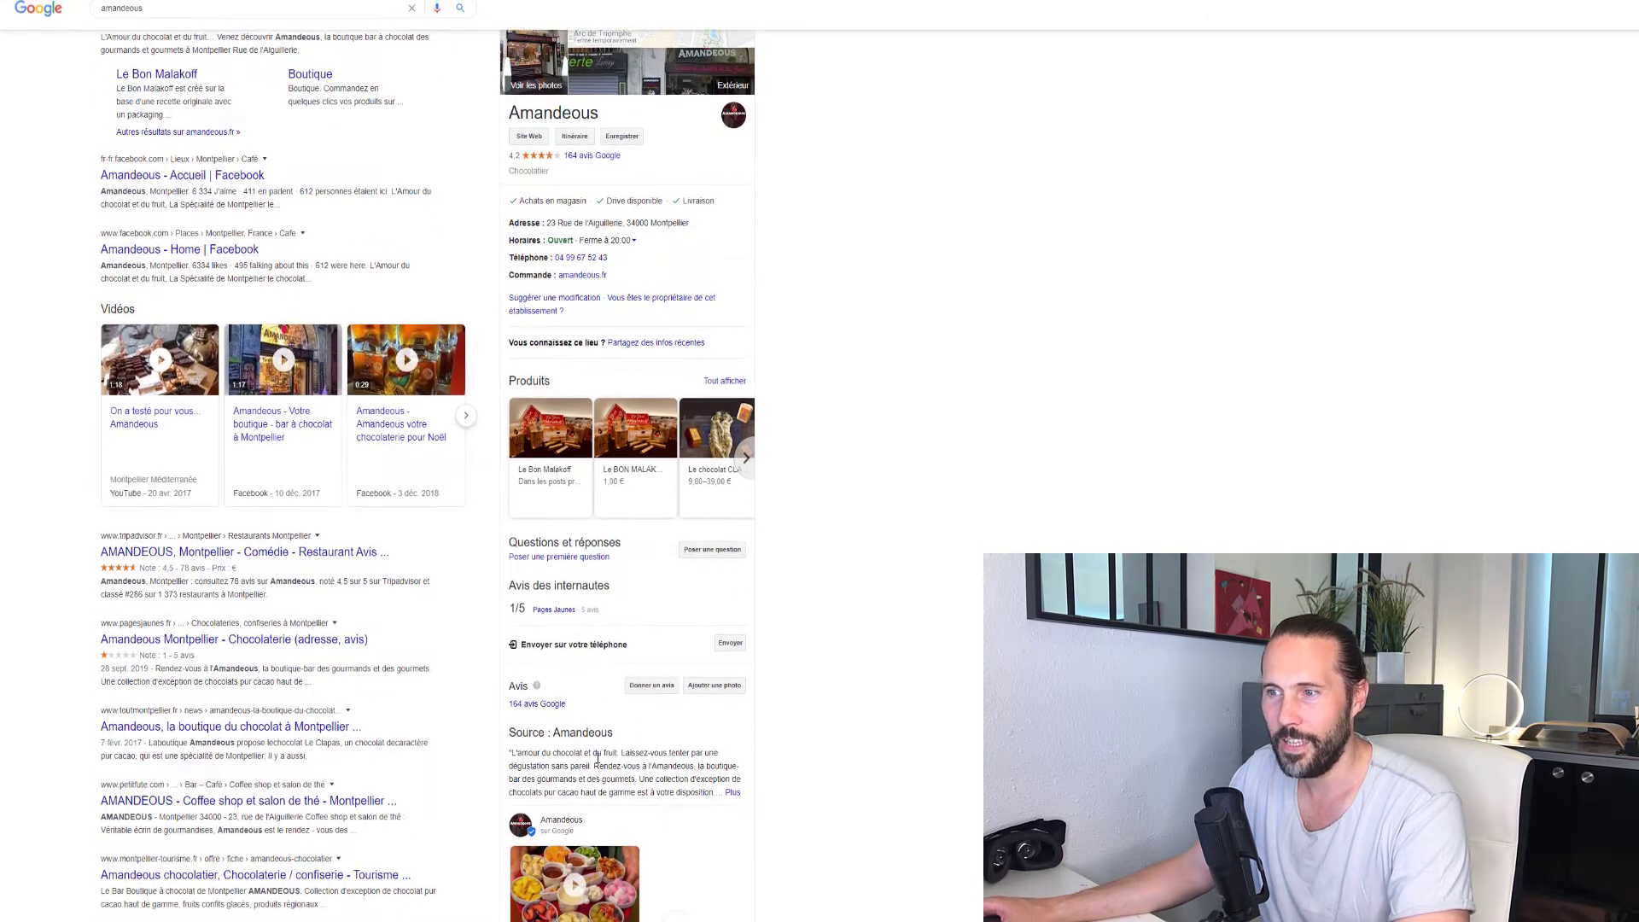
{"action": "left_click", "coordinate": [722, 791]}
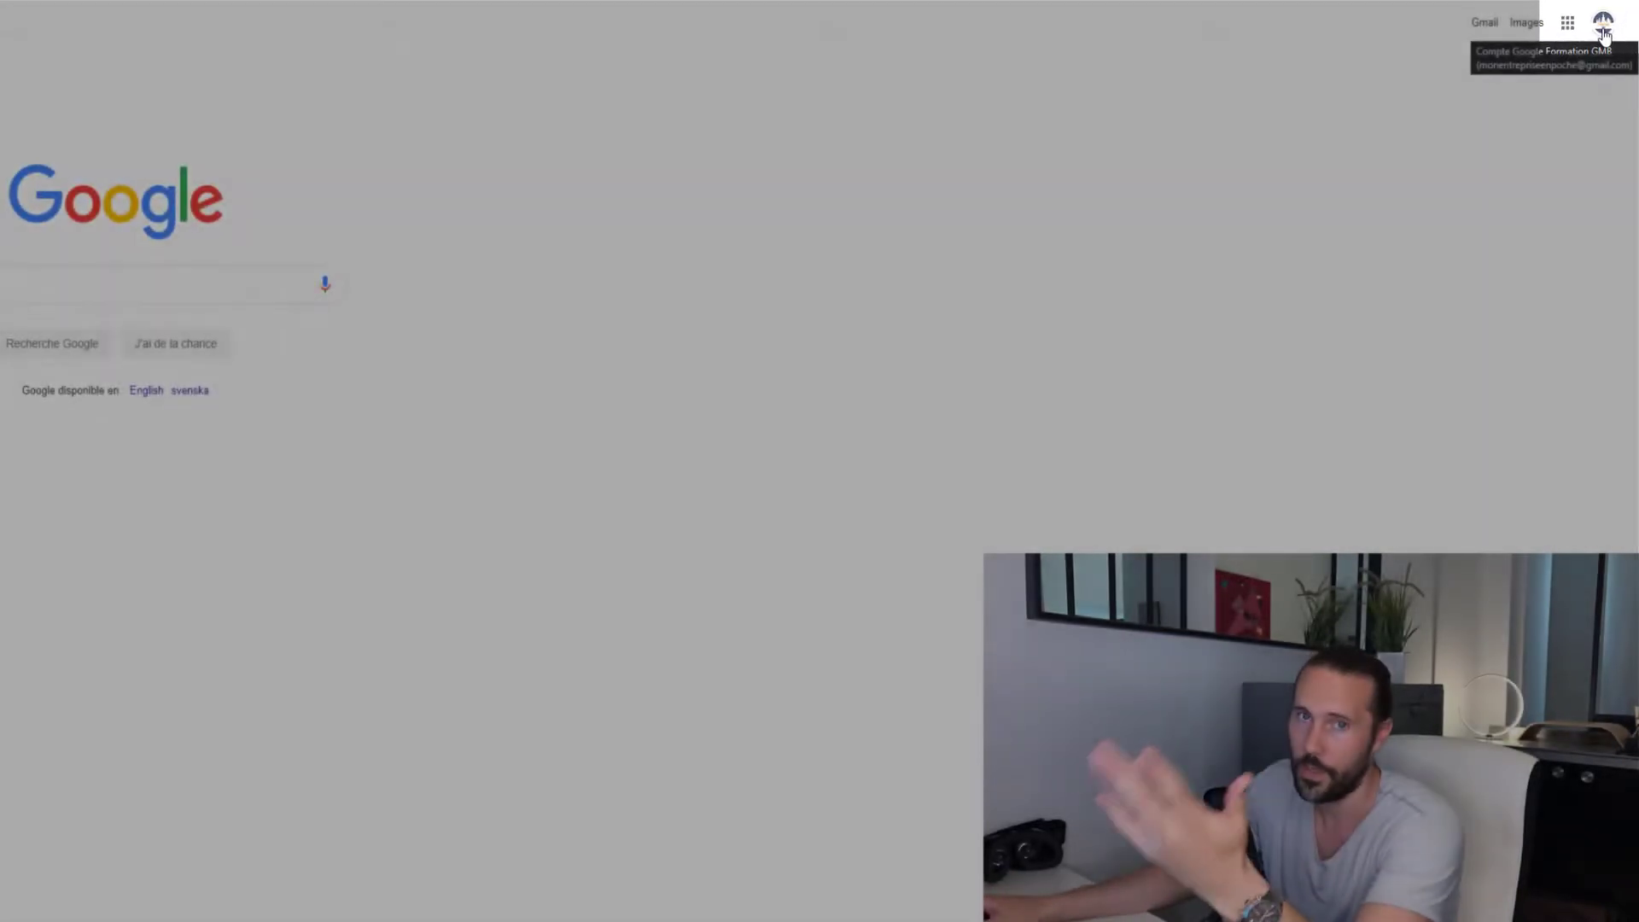
Check which Google account is signed in and open Google My Business from the Google apps.
{"action": "left_click", "coordinate": [1605, 25]}
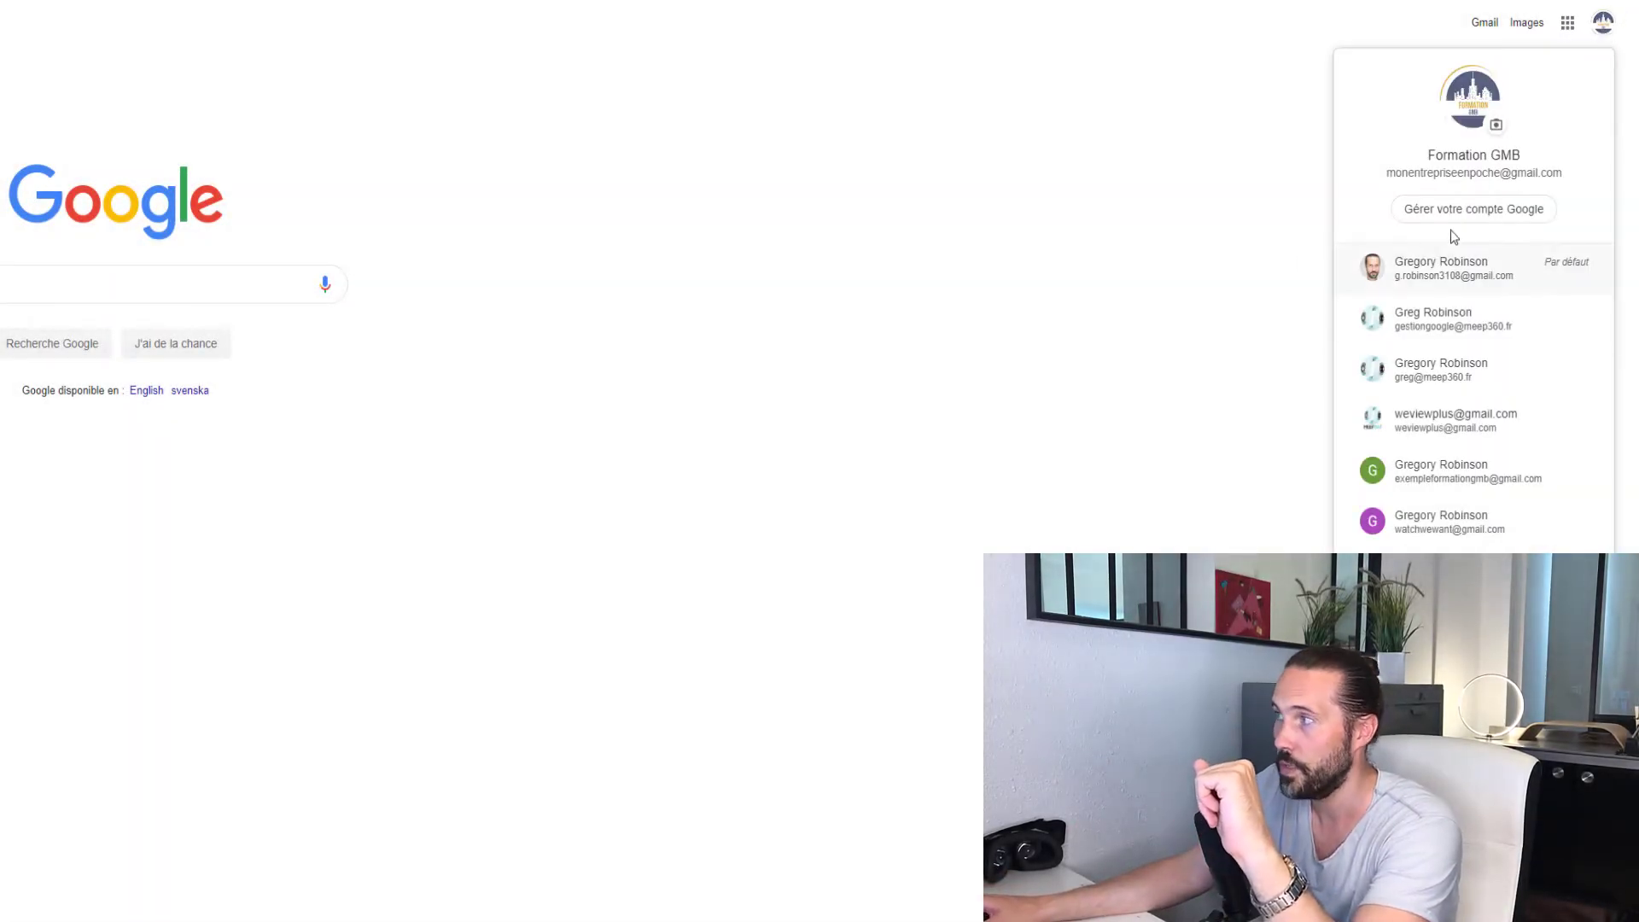
{"action": "left_click", "coordinate": [1153, 422]}
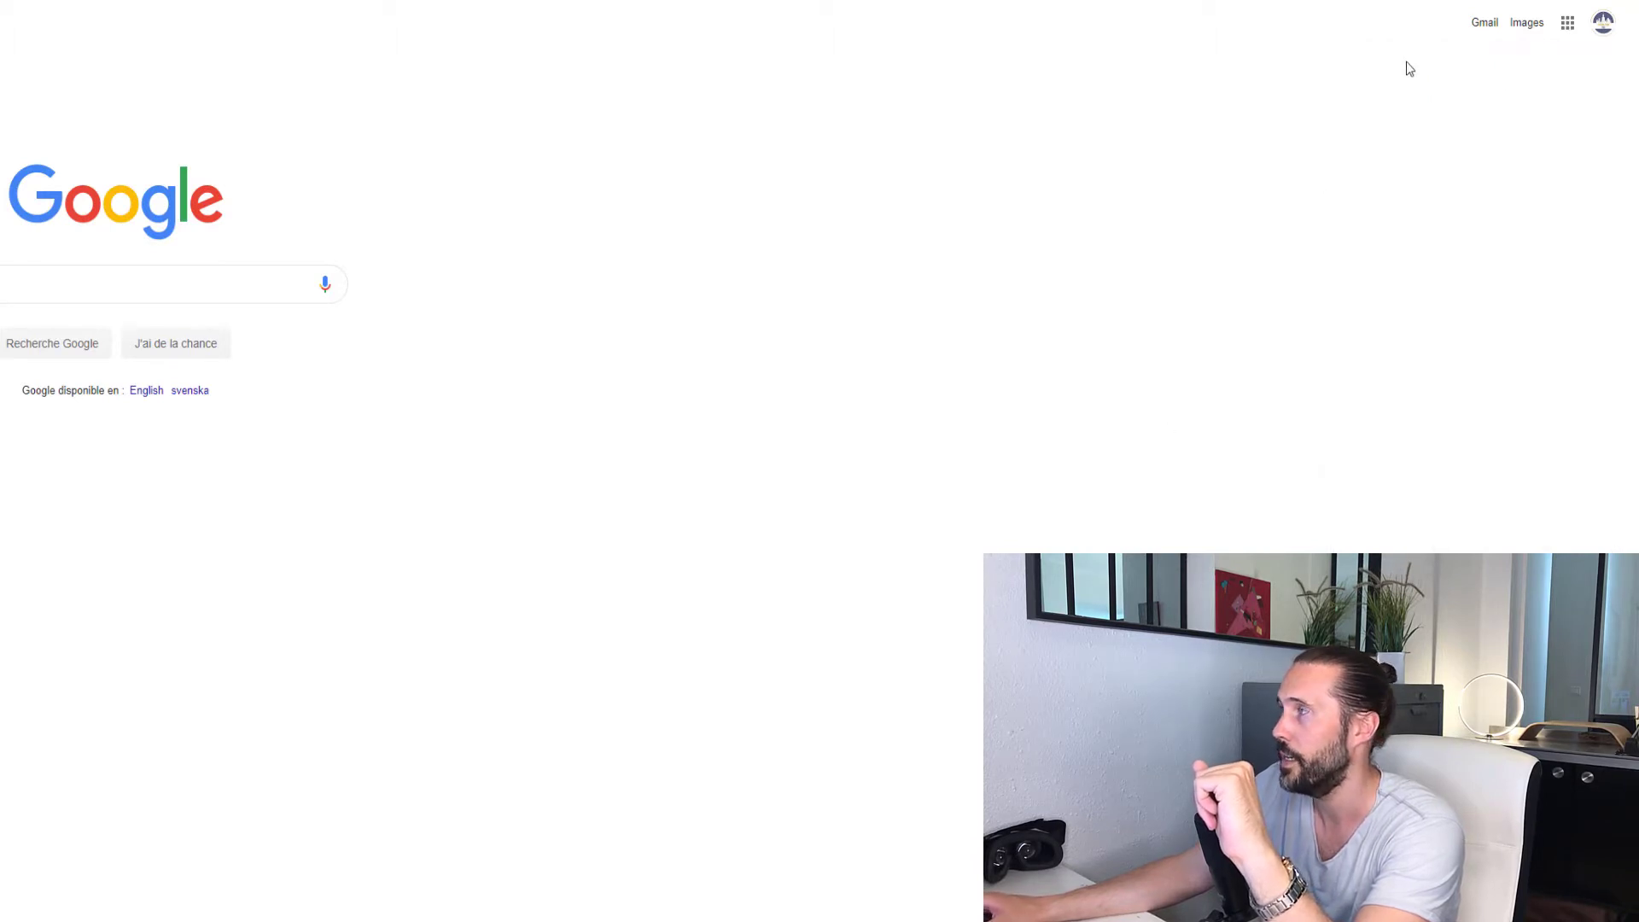
{"action": "left_click", "coordinate": [1603, 23]}
{"action": "left_click", "coordinate": [1569, 26]}
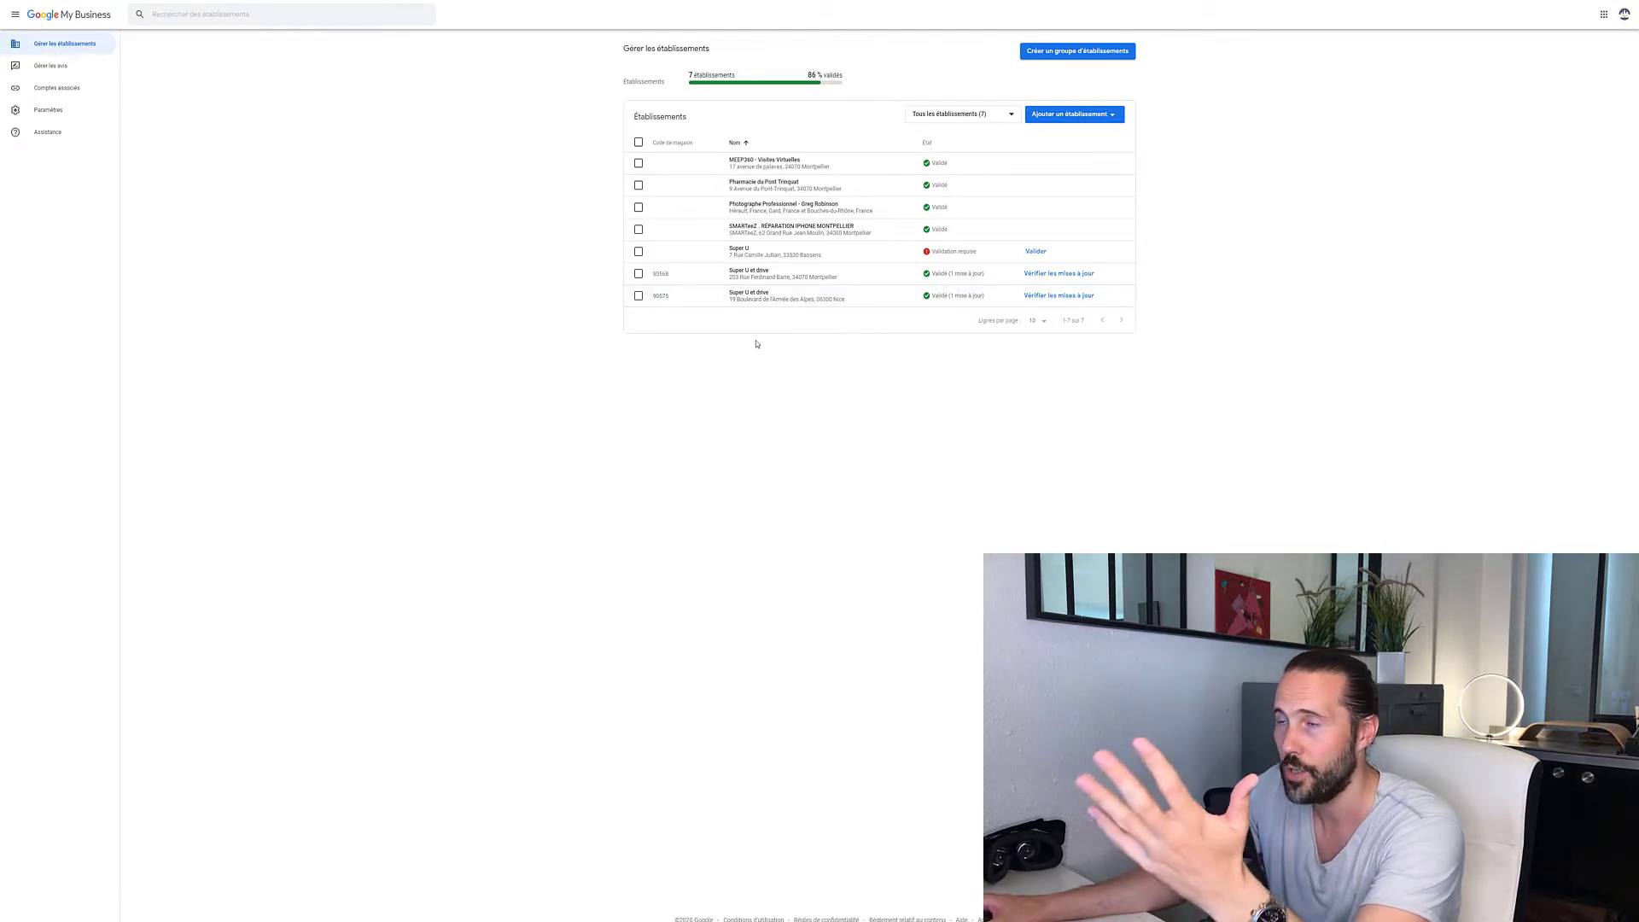
Open the information of the MEEP360 - Visites Virtuelles listing and inspect its business description, cancelling the edit.
{"action": "left_click", "coordinate": [748, 162]}
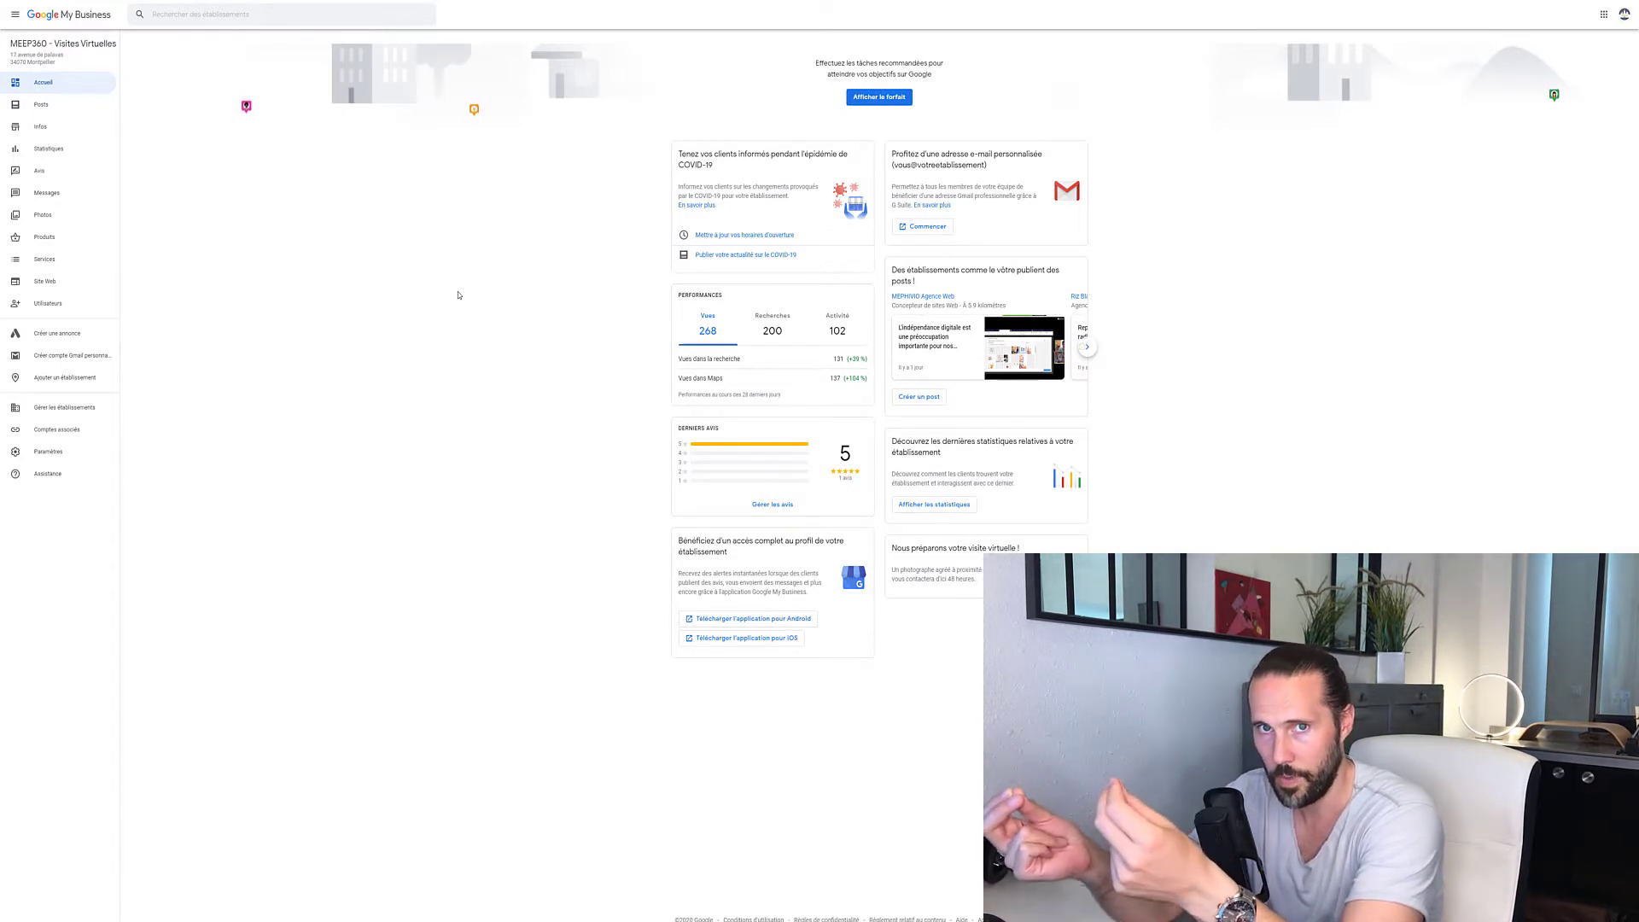
{"action": "left_click", "coordinate": [41, 128]}
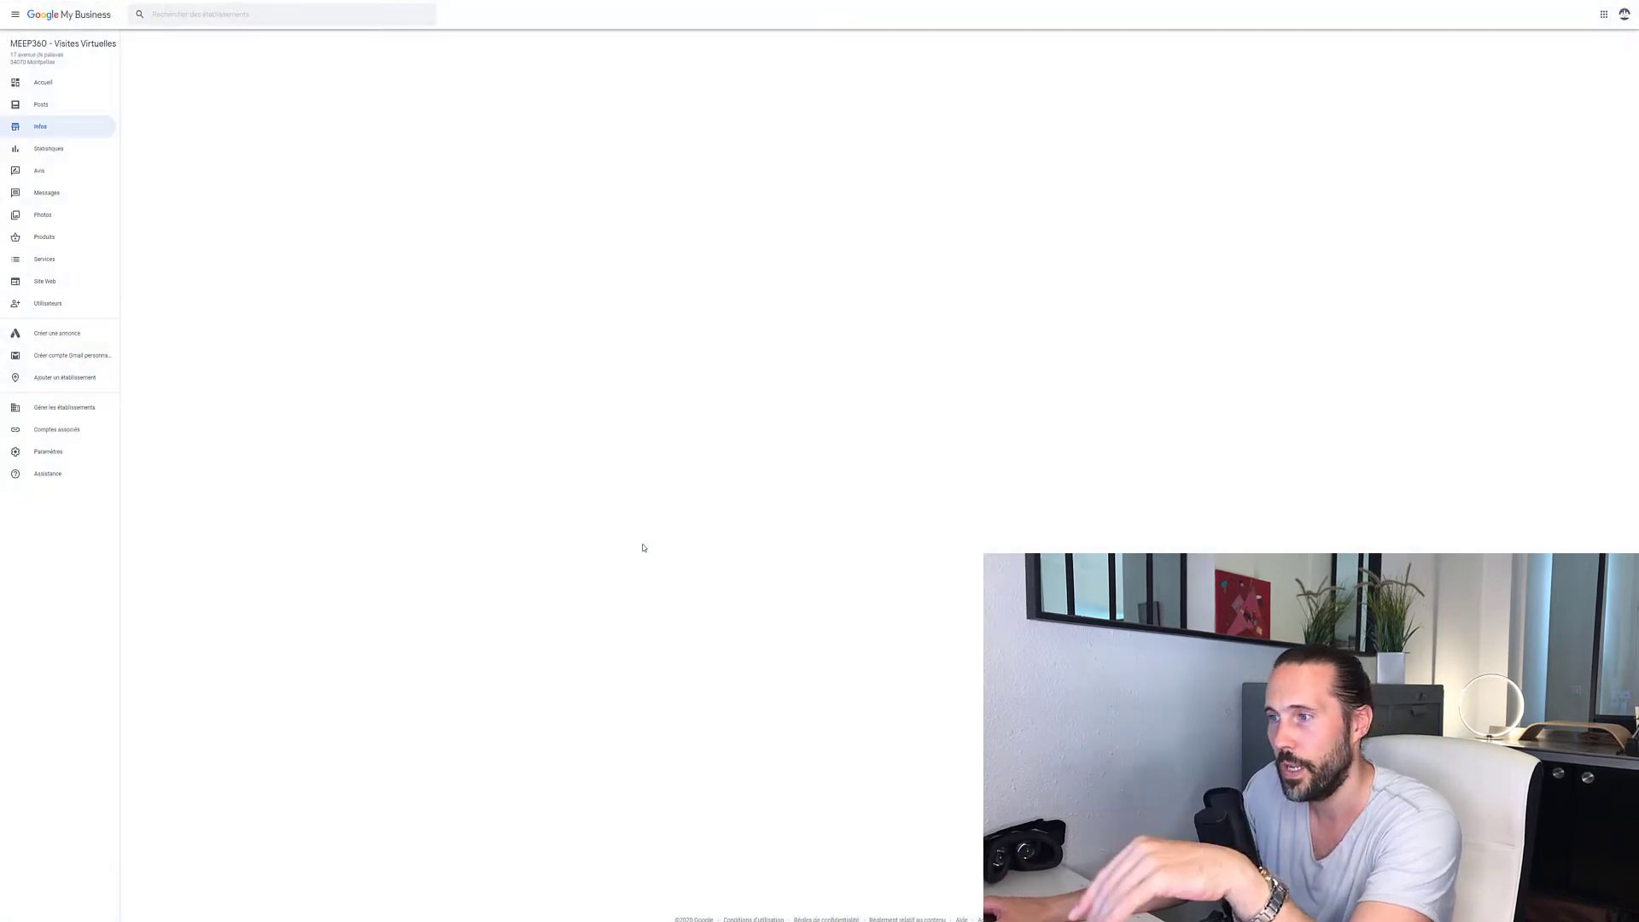
{"action": "scroll", "coordinate": [655, 552], "scroll_direction": "down", "scroll_amount": 5}
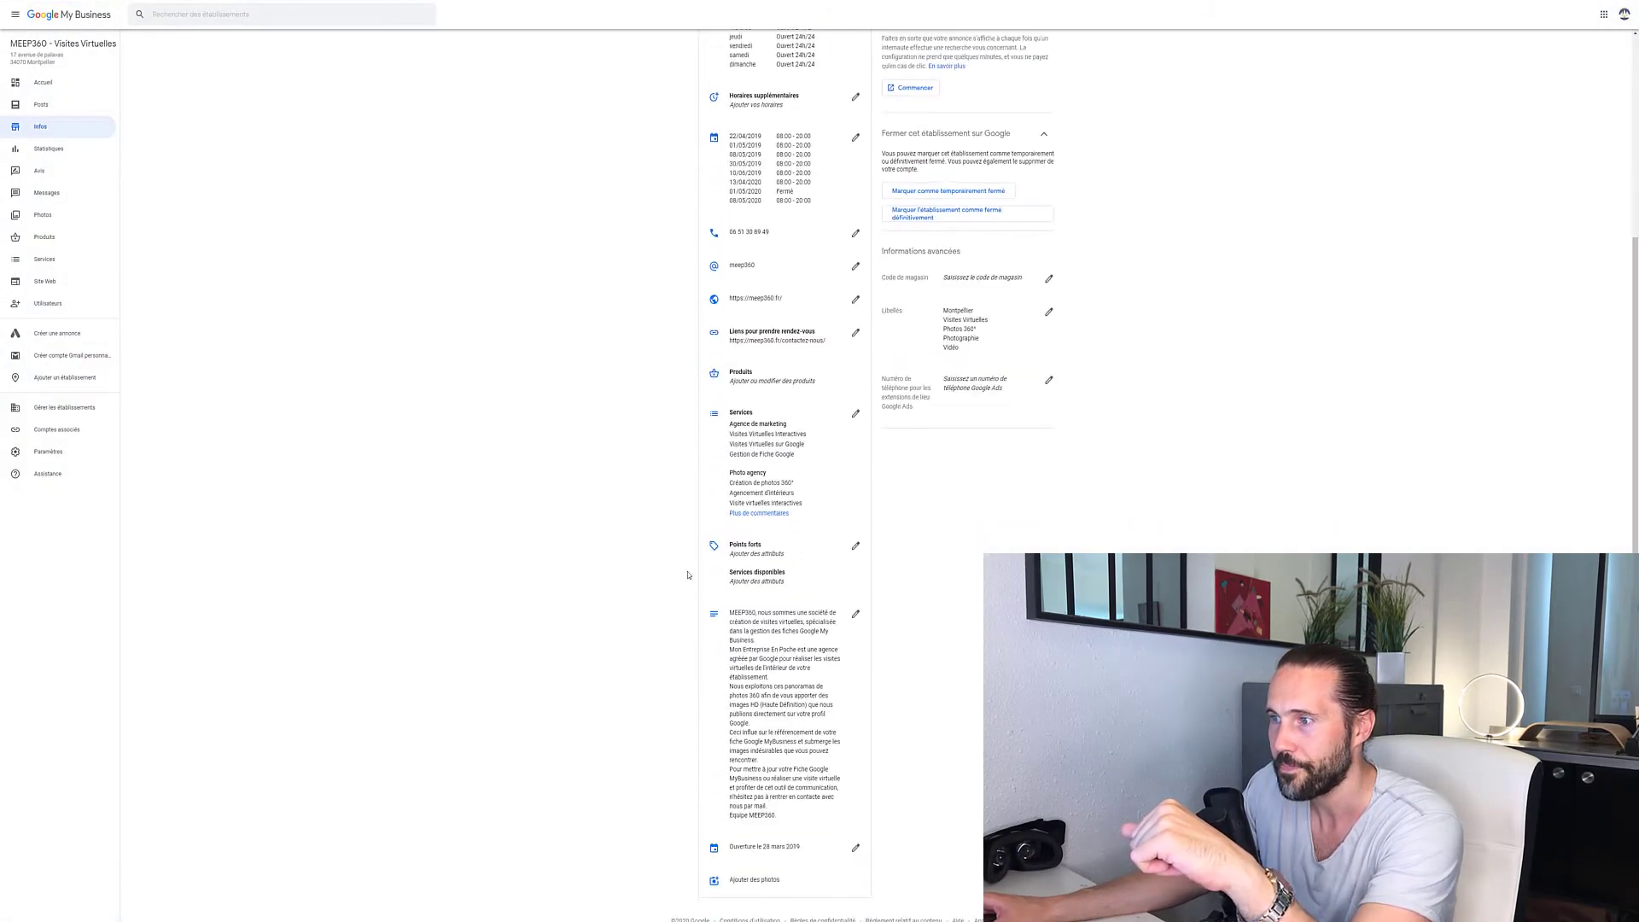
{"action": "left_click", "coordinate": [769, 643]}
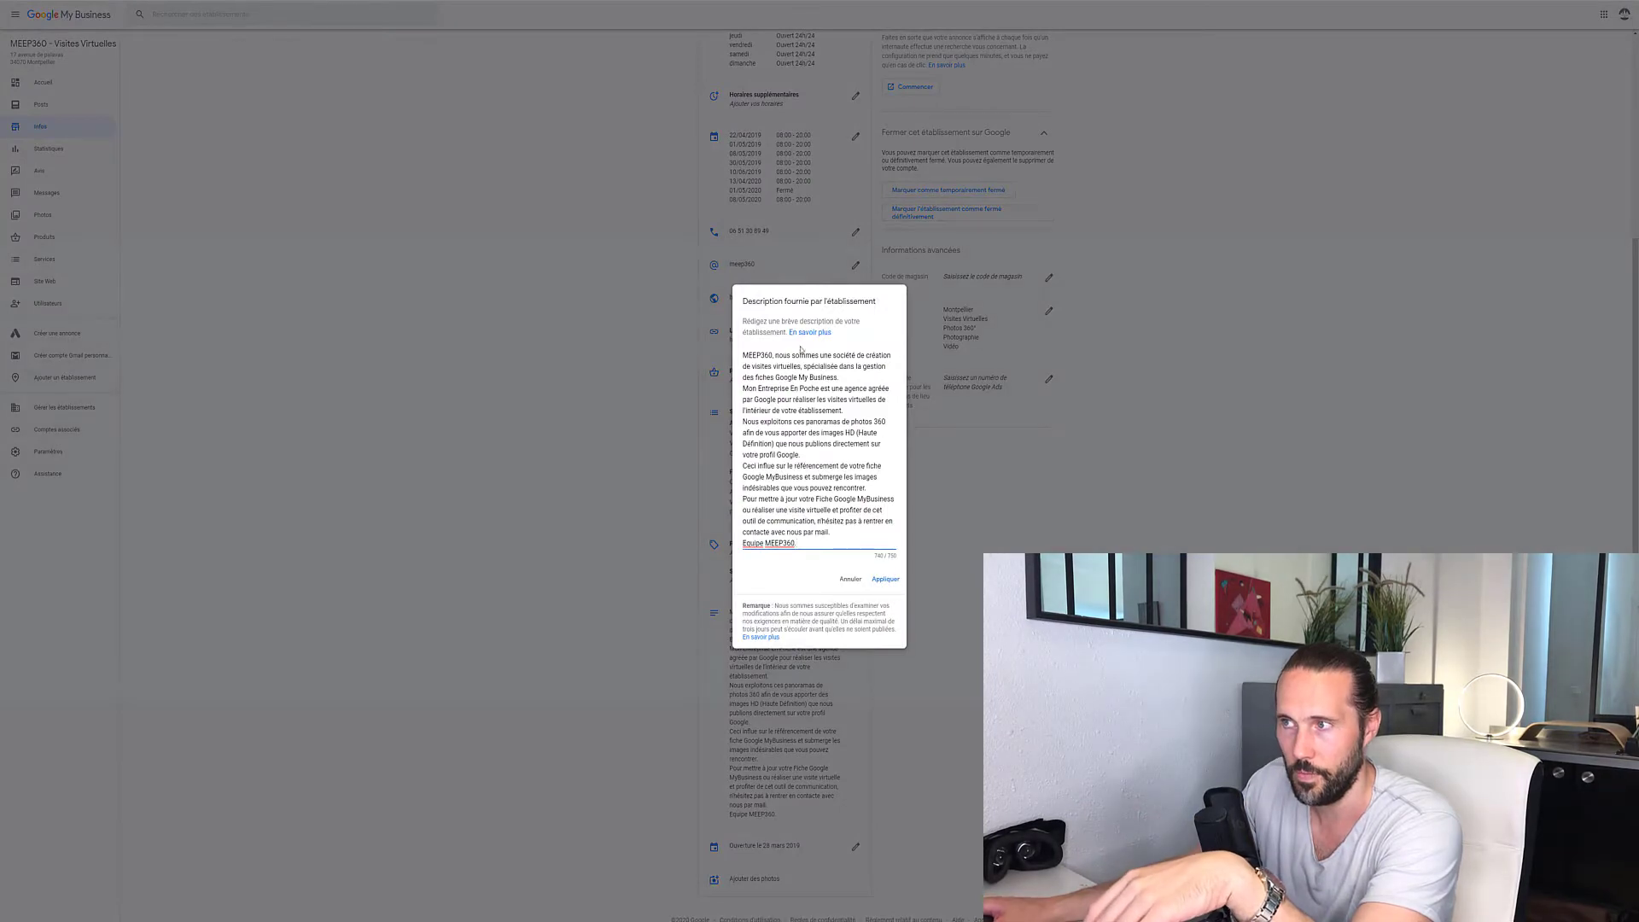
{"action": "left_click_drag", "start_coordinate": [813, 512], "coordinate": [811, 510]}
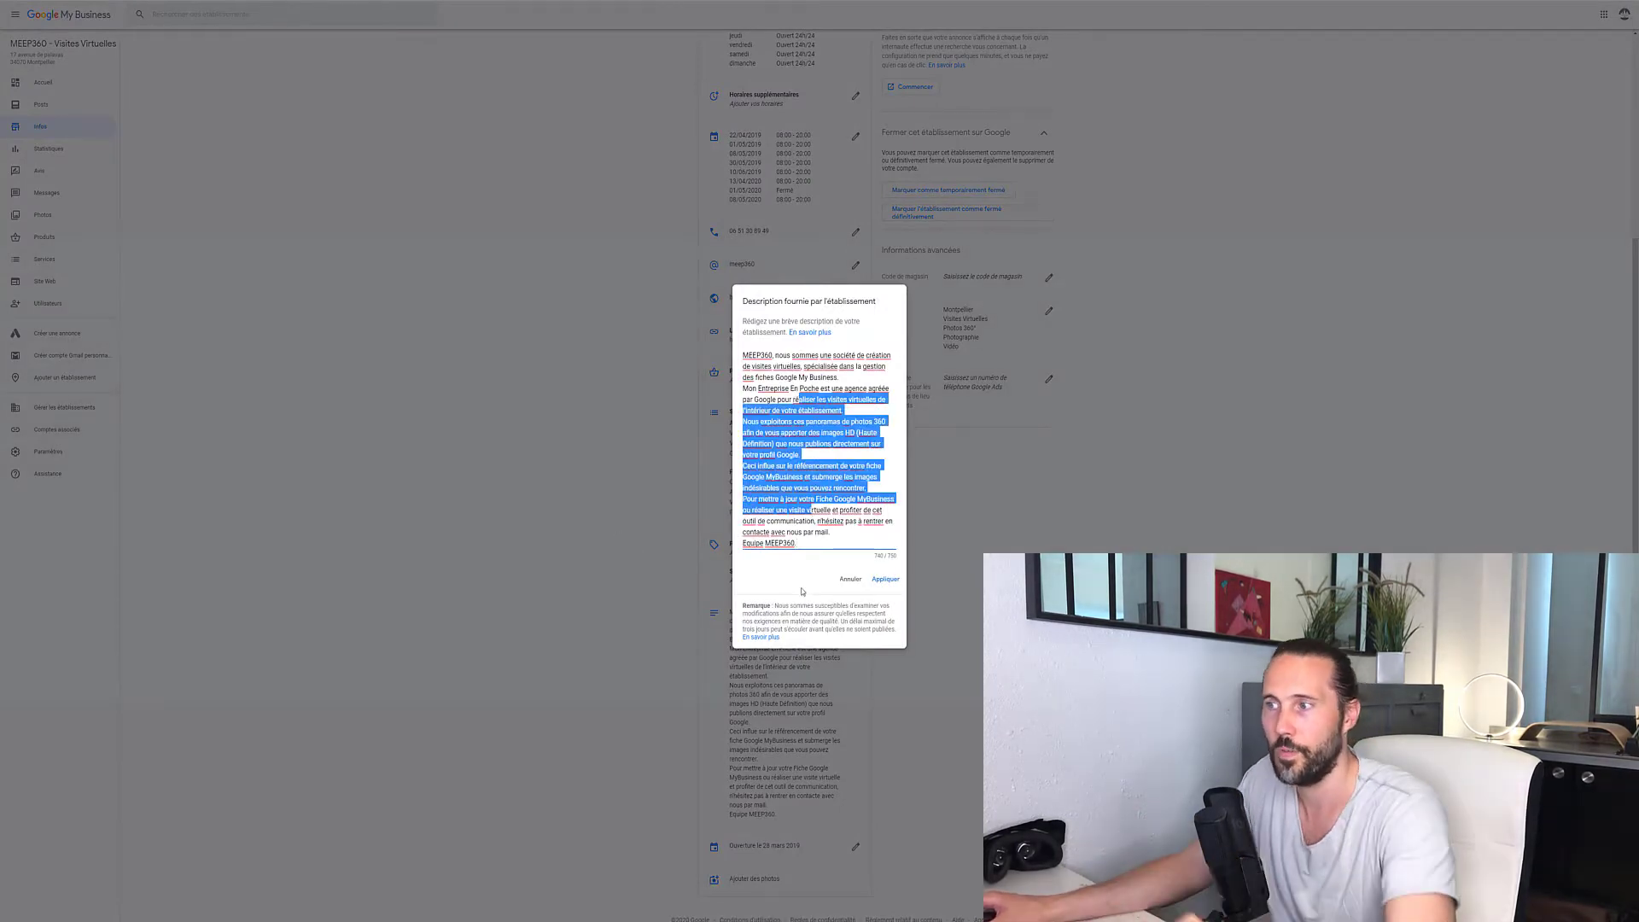
{"action": "left_click", "coordinate": [850, 578]}
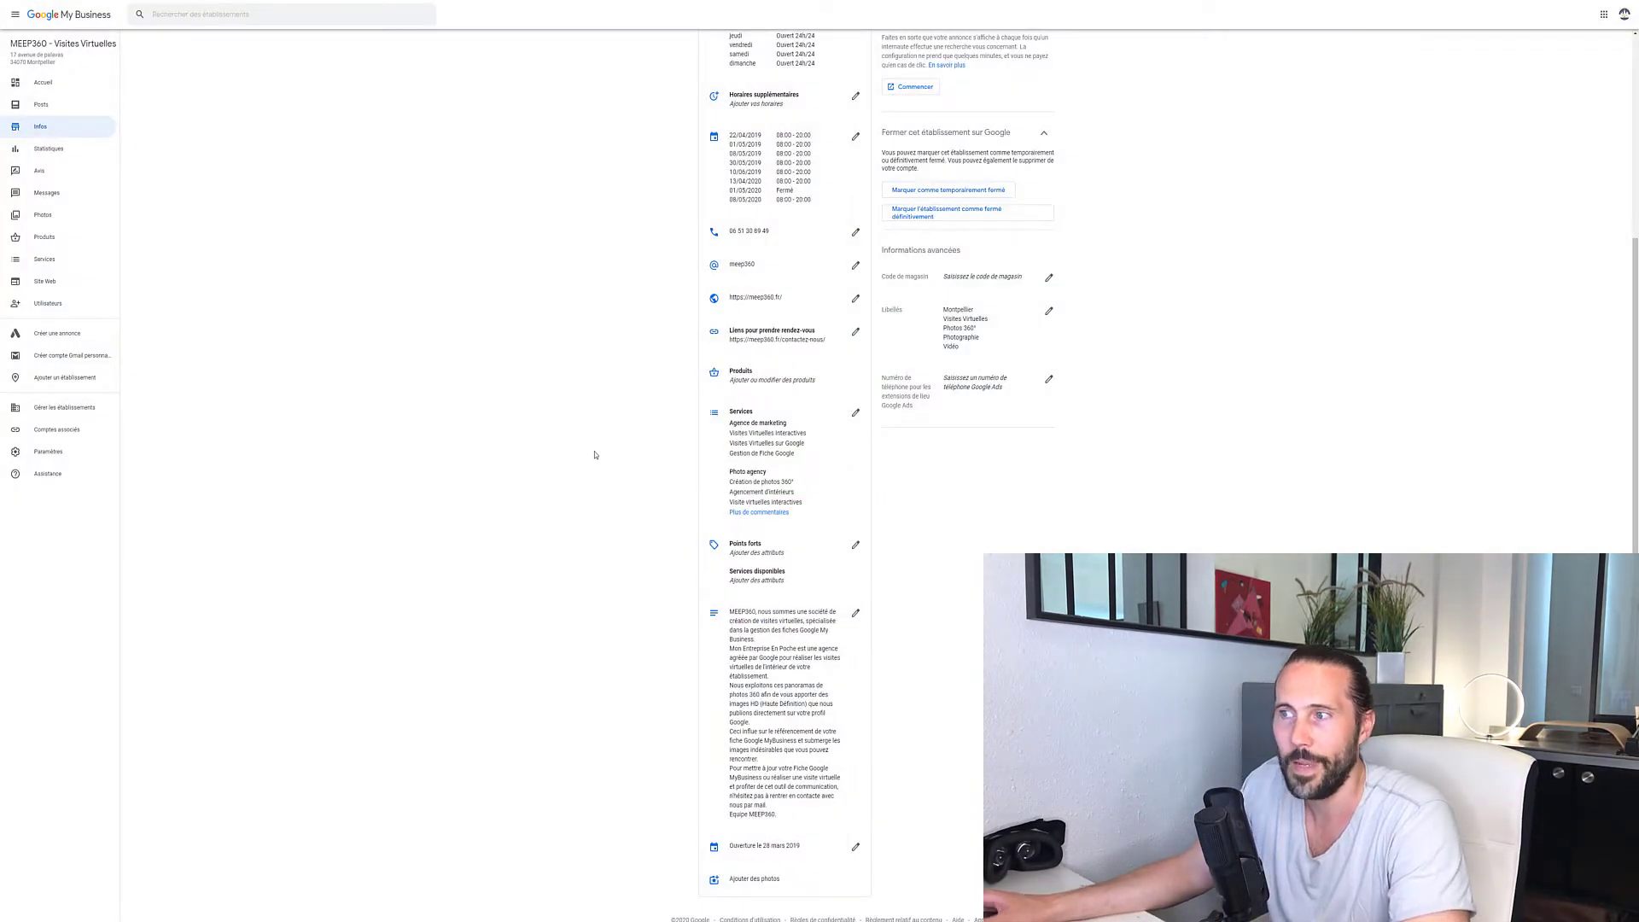
{"action": "scroll", "coordinate": [525, 456], "scroll_direction": "up", "scroll_amount": 3}
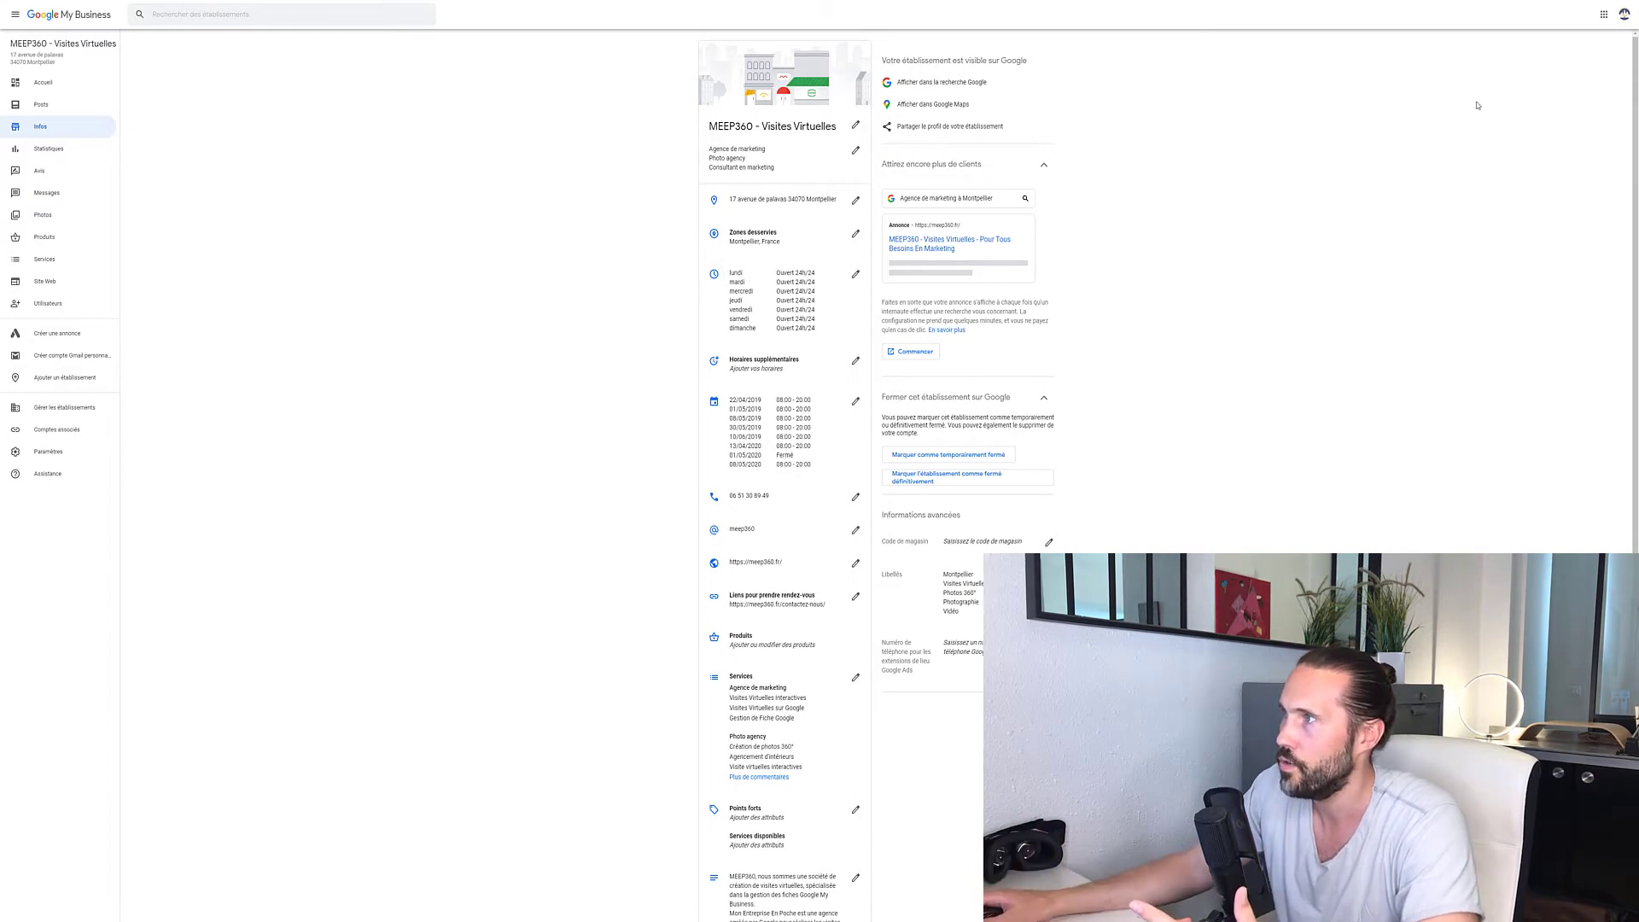
Return to the Google home page and show where My Business sits among the Google apps.
{"action": "right_click", "coordinate": [19, 0]}
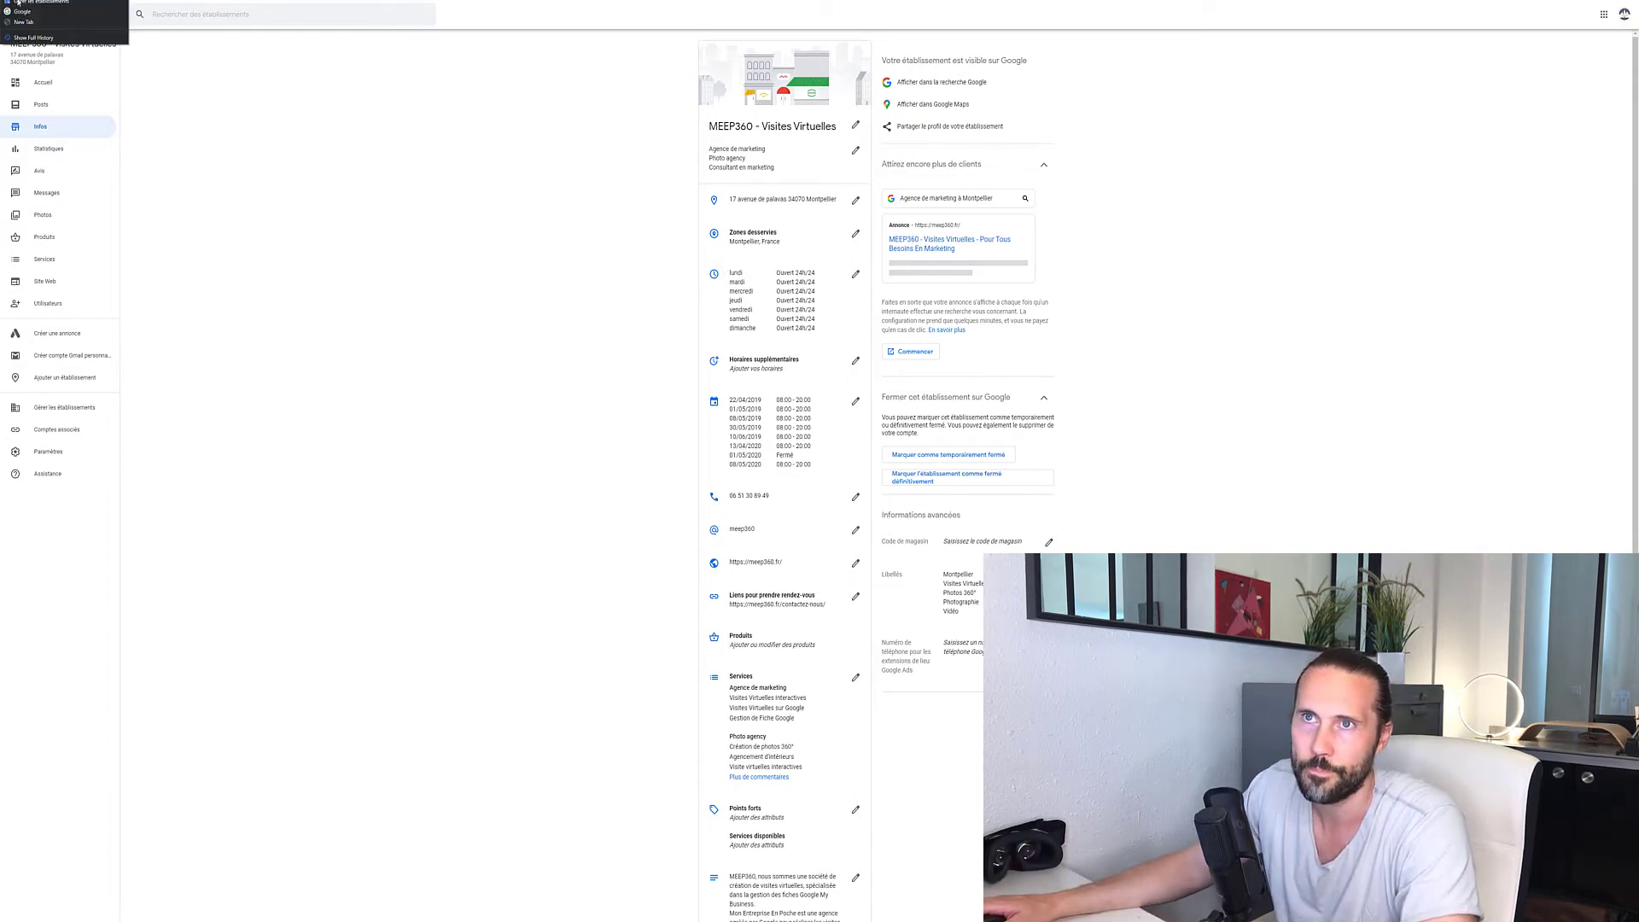
{"action": "left_click", "coordinate": [26, 10]}
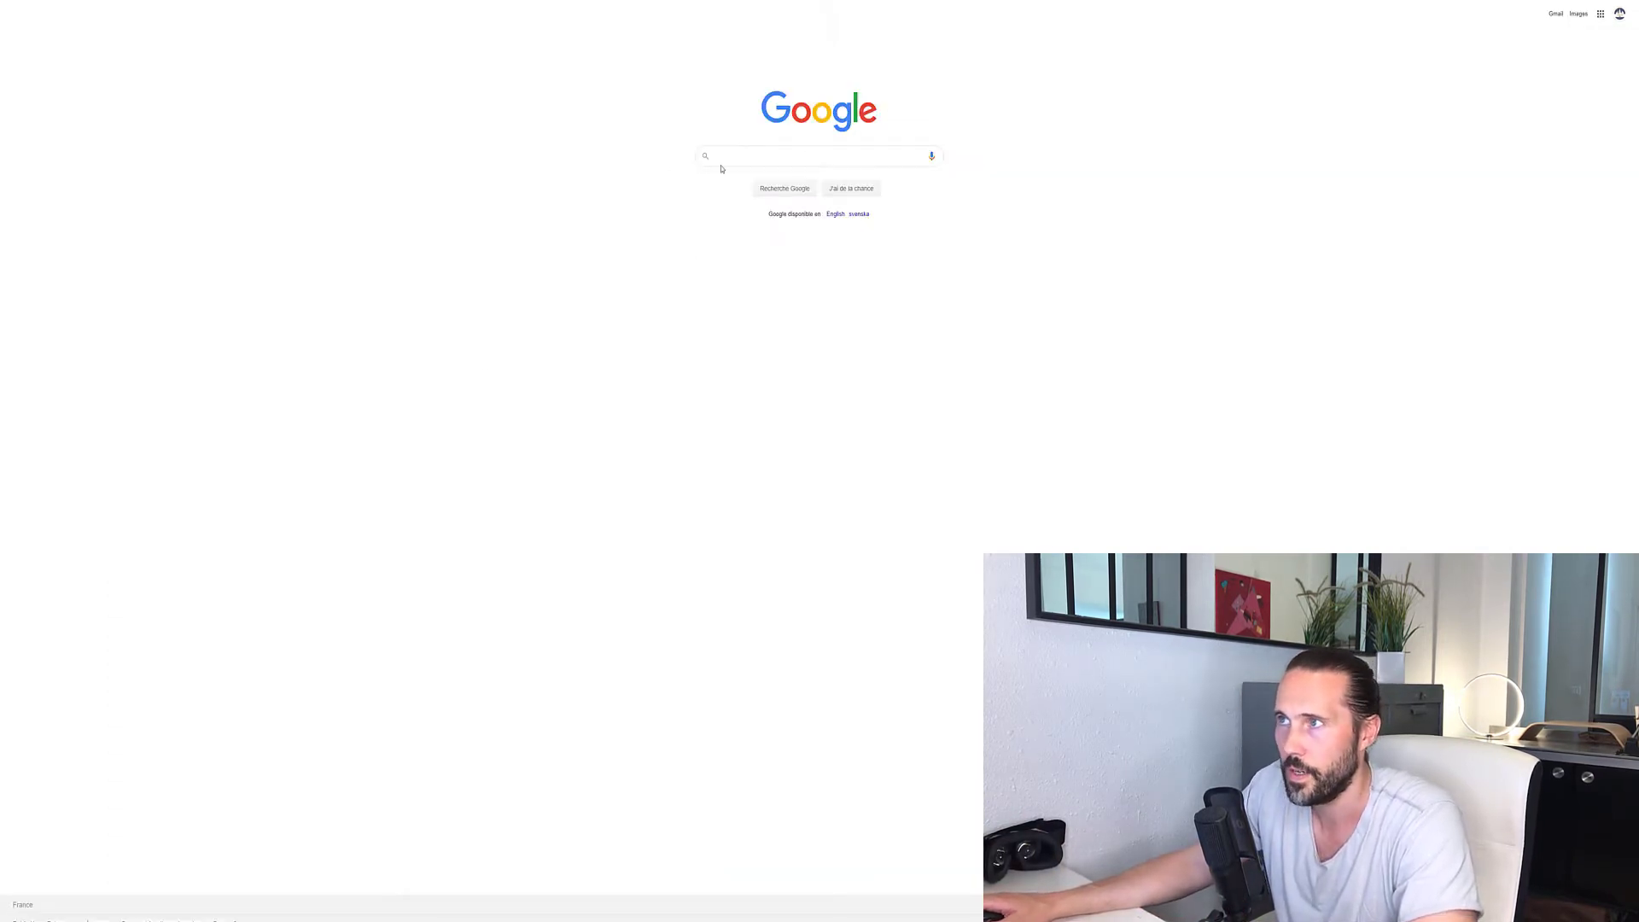
{"action": "left_click", "coordinate": [1600, 15]}
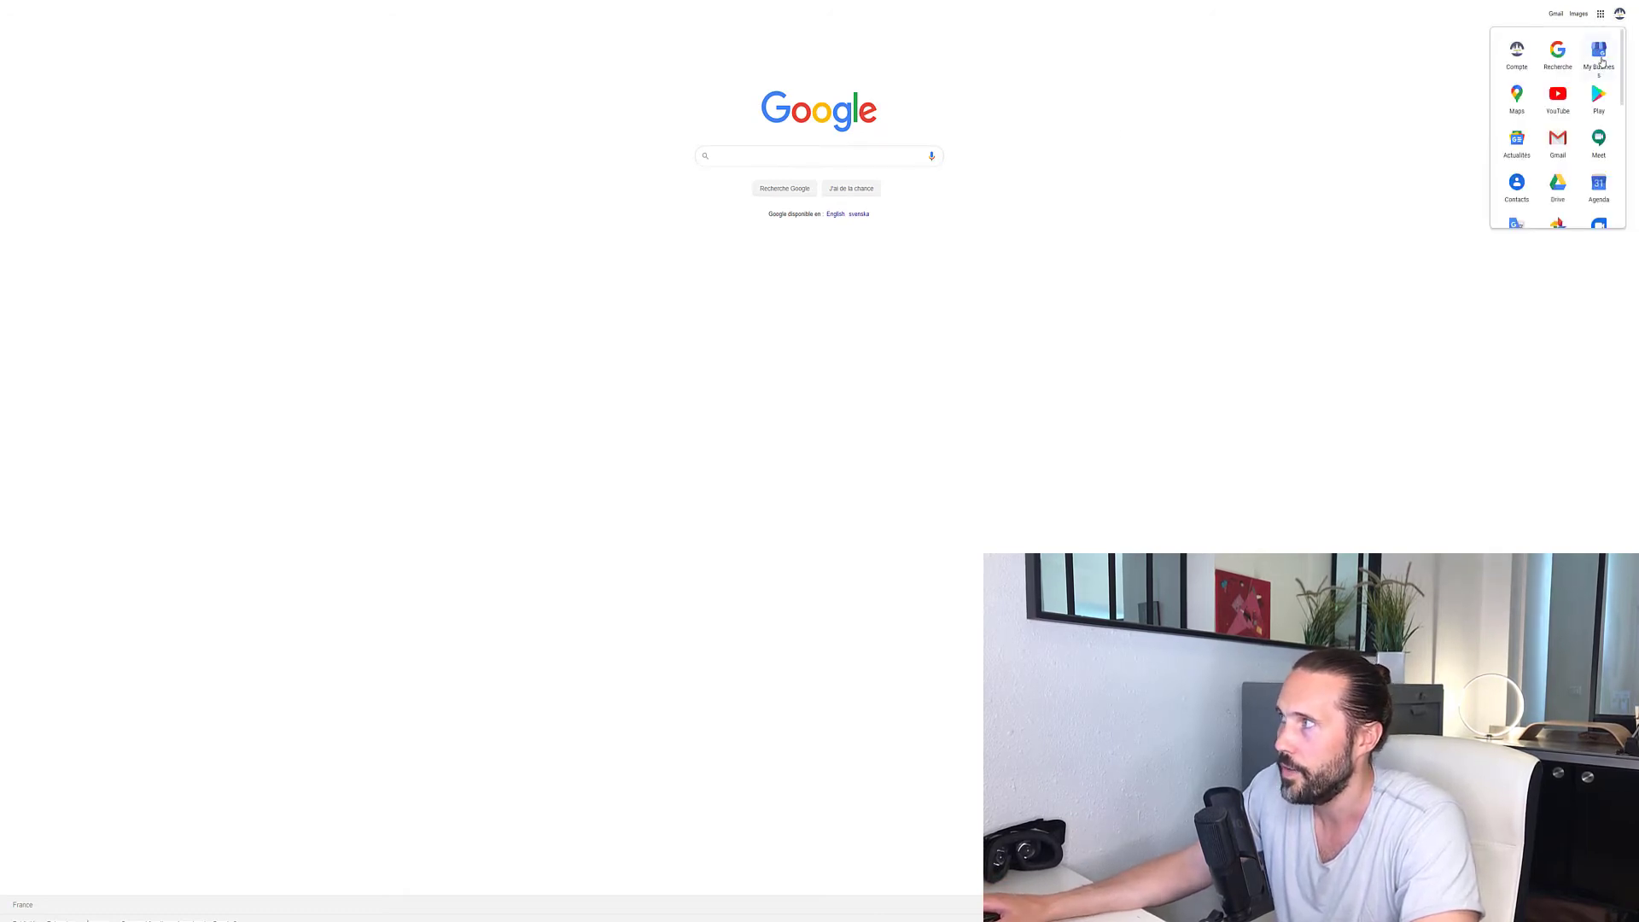
{"action": "left_click", "coordinate": [922, 203]}
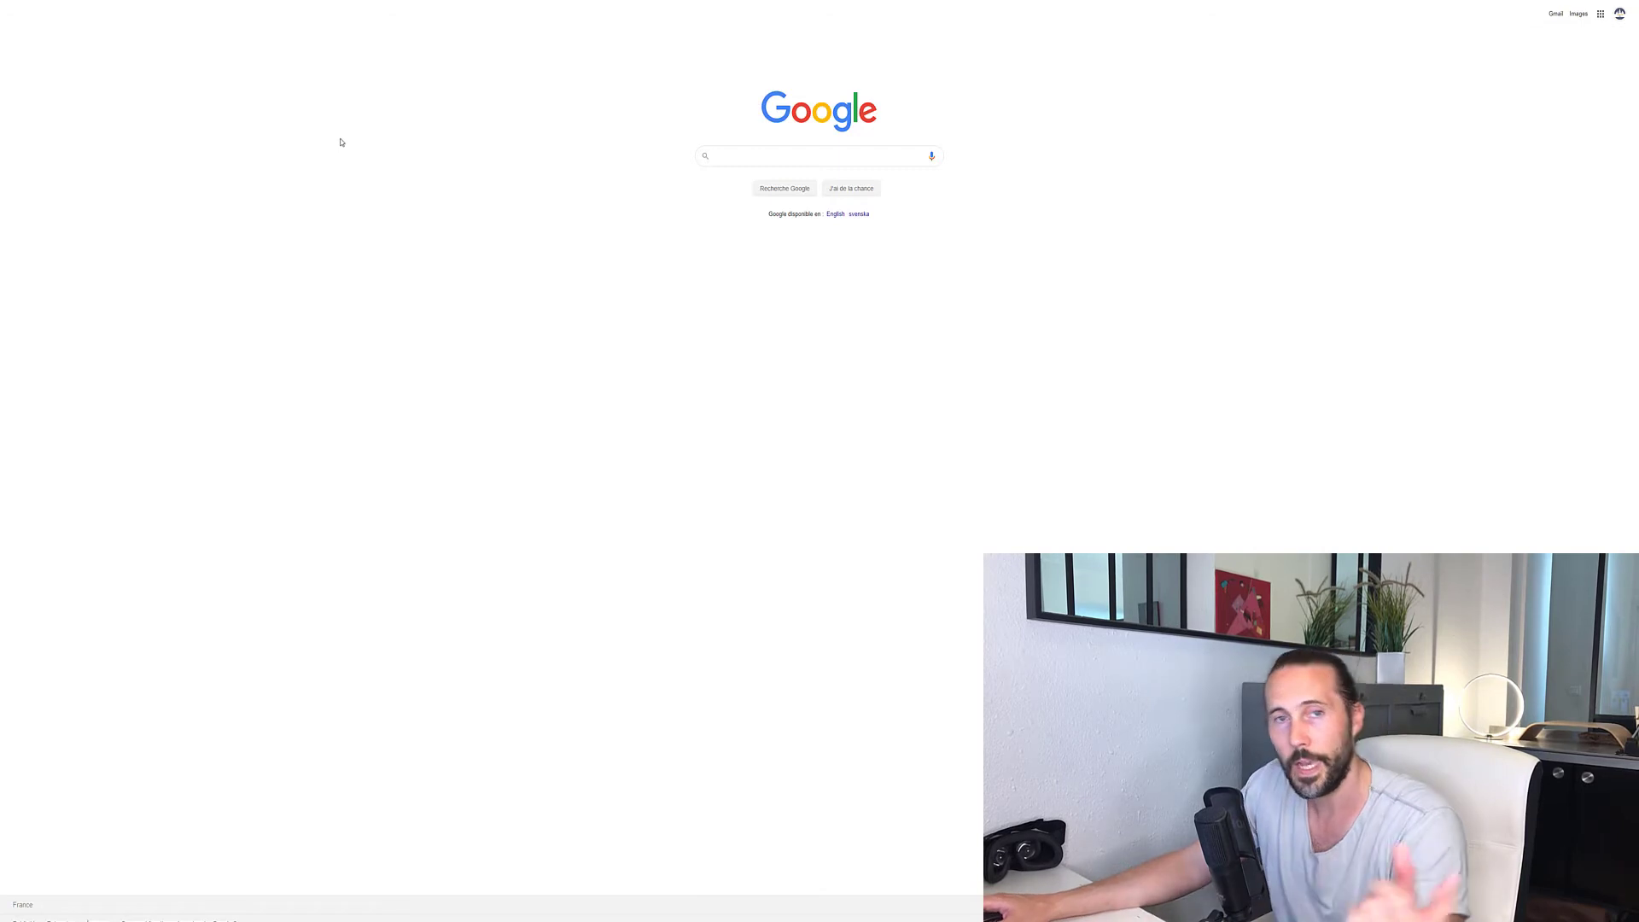
{"action": "left_click", "coordinate": [1600, 16]}
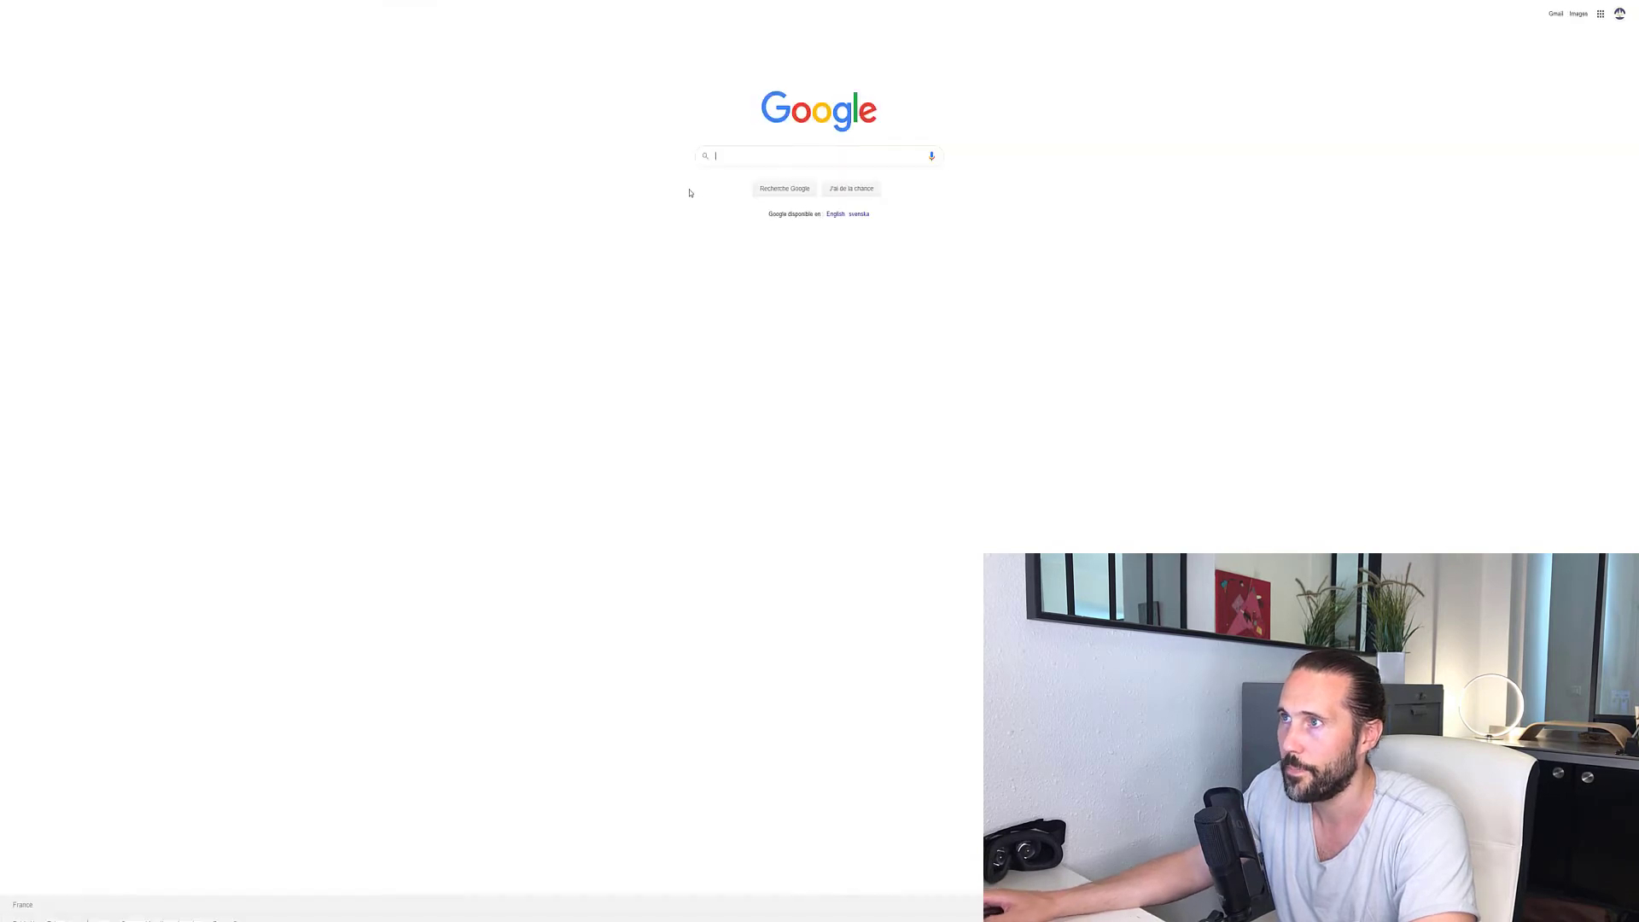
Search Google for "google my business" and open the official Google My Business result.
{"action": "left_click", "coordinate": [749, 156]}
{"action": "type", "text": "google my busin"}
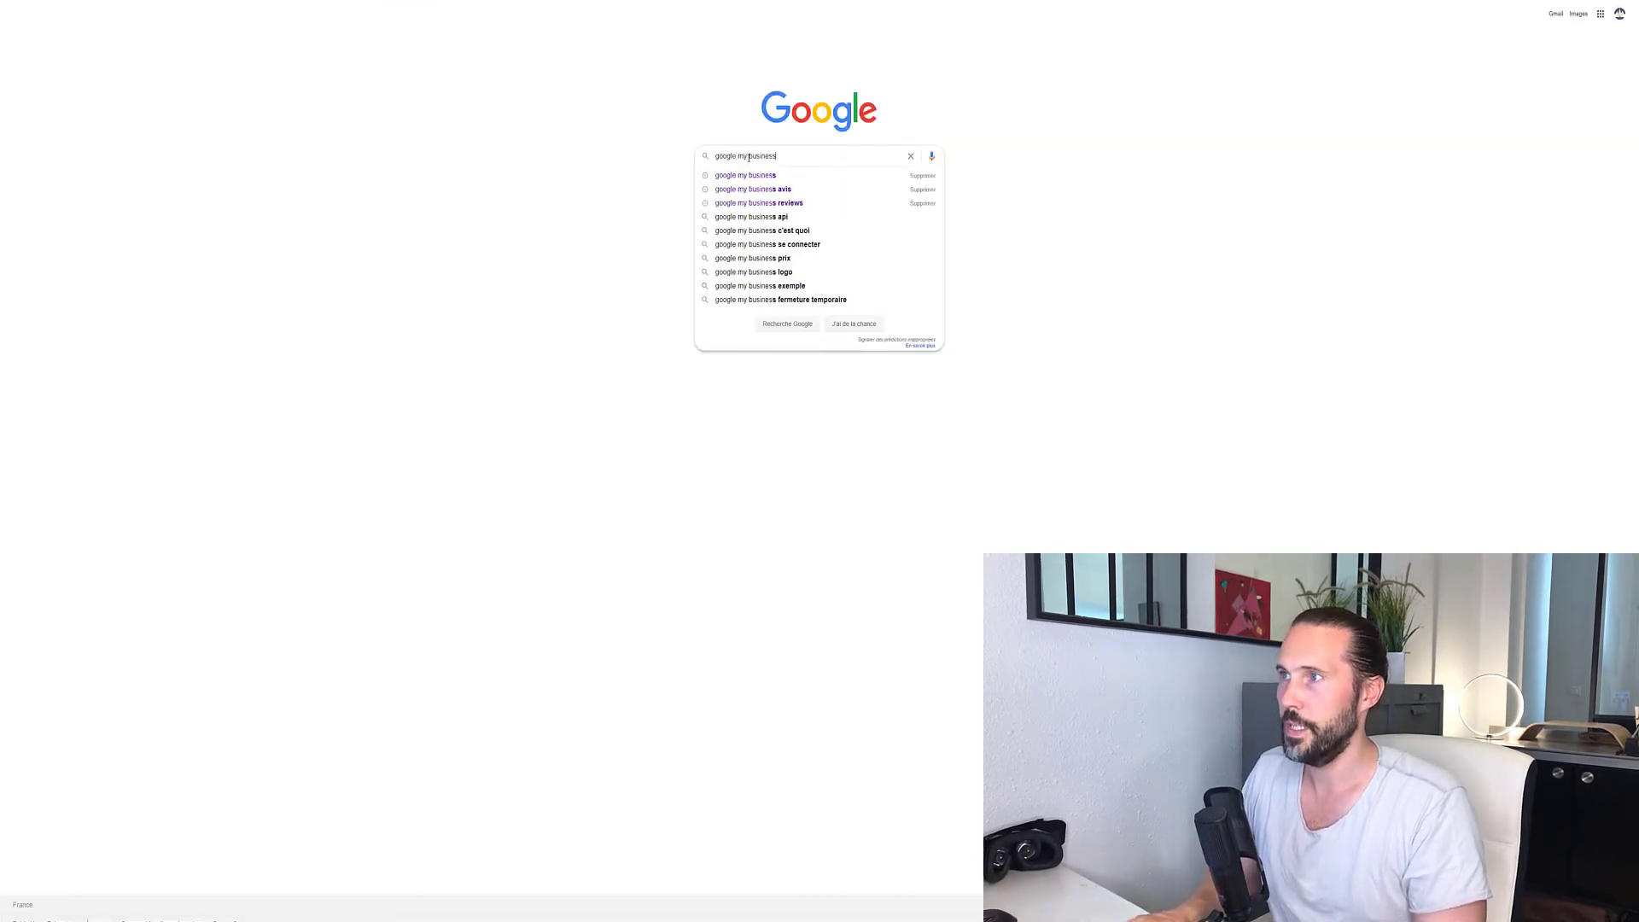
{"action": "type", "text": "ess"}
{"action": "key", "text": "Return"}
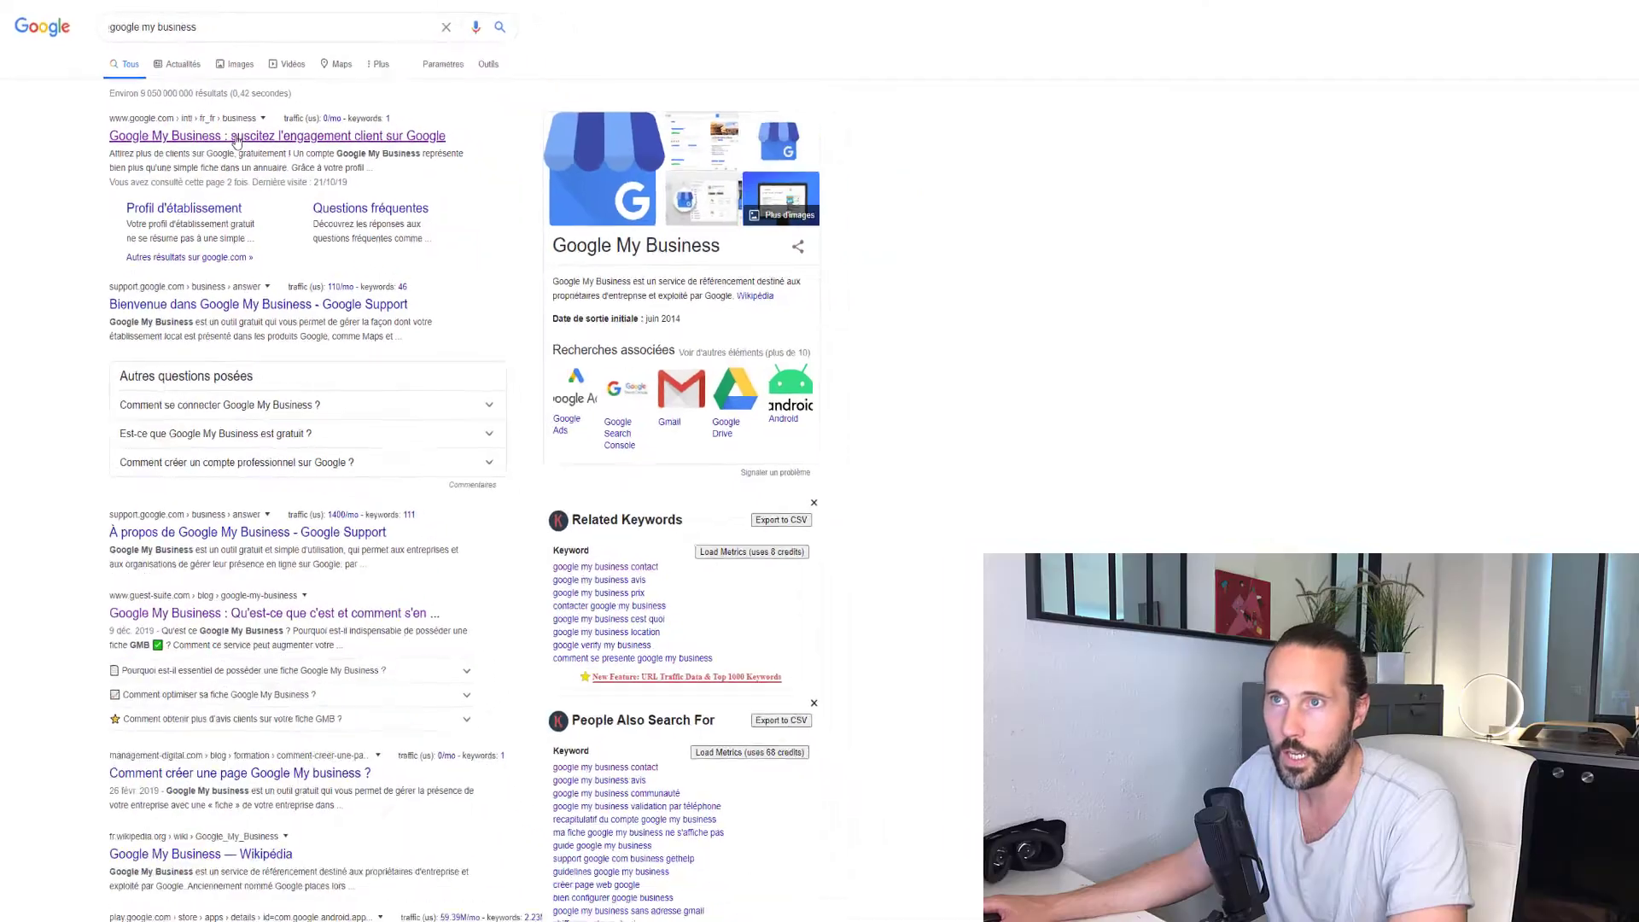
{"action": "left_click", "coordinate": [307, 182]}
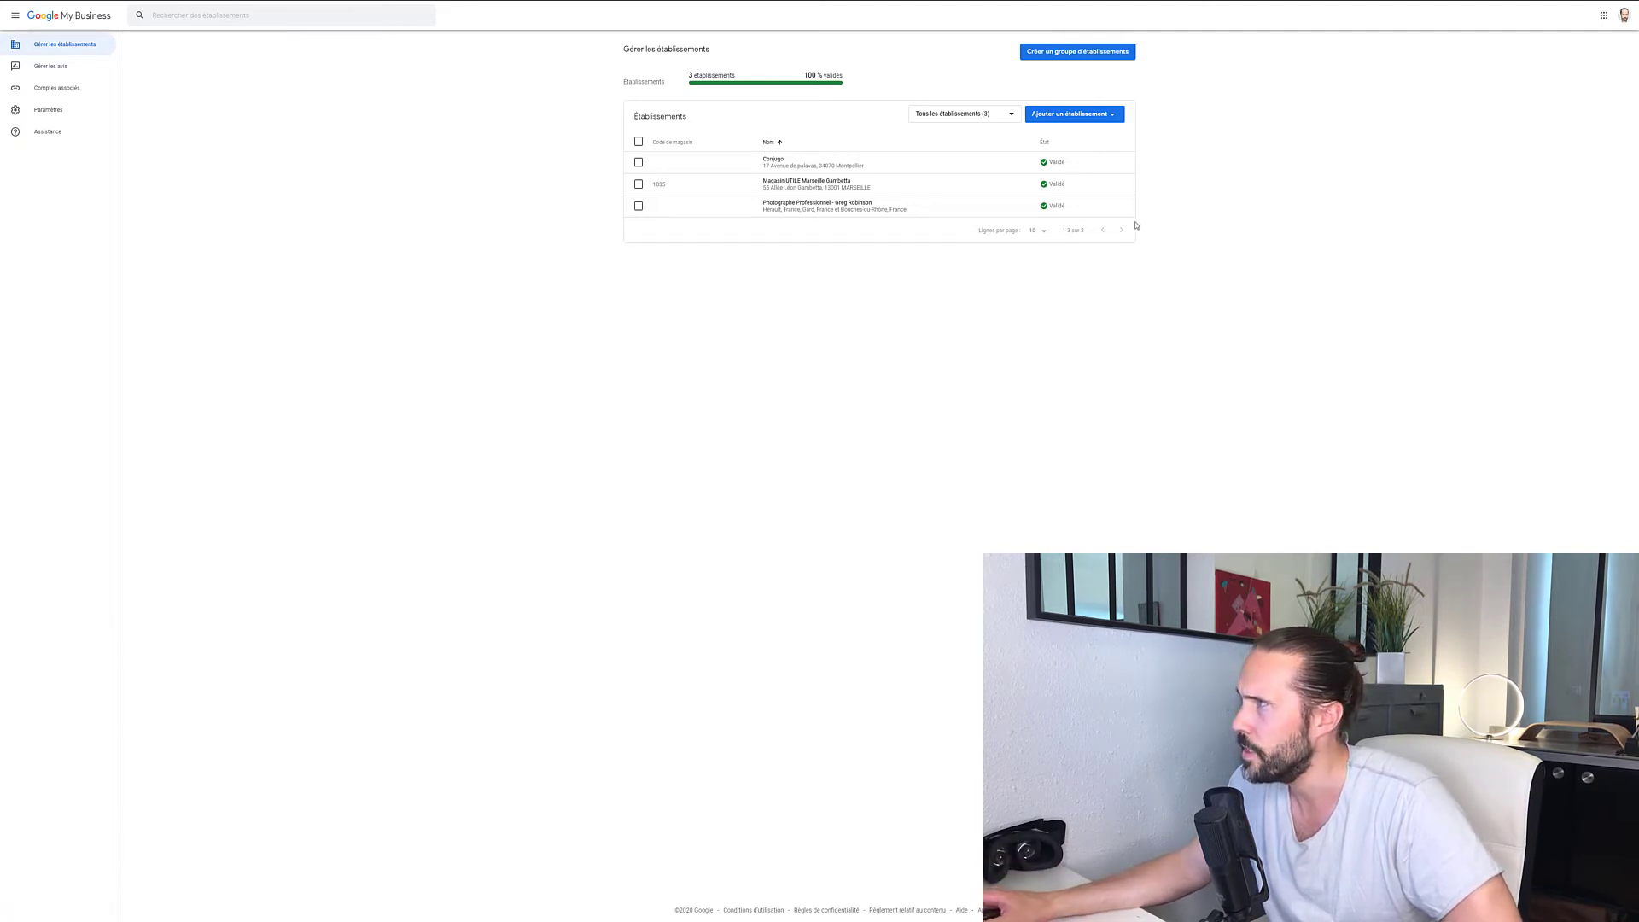
Check the e-mail of the signed-in account and switch Google My Business to the Formation GMB account.
{"action": "left_click", "coordinate": [1625, 16]}
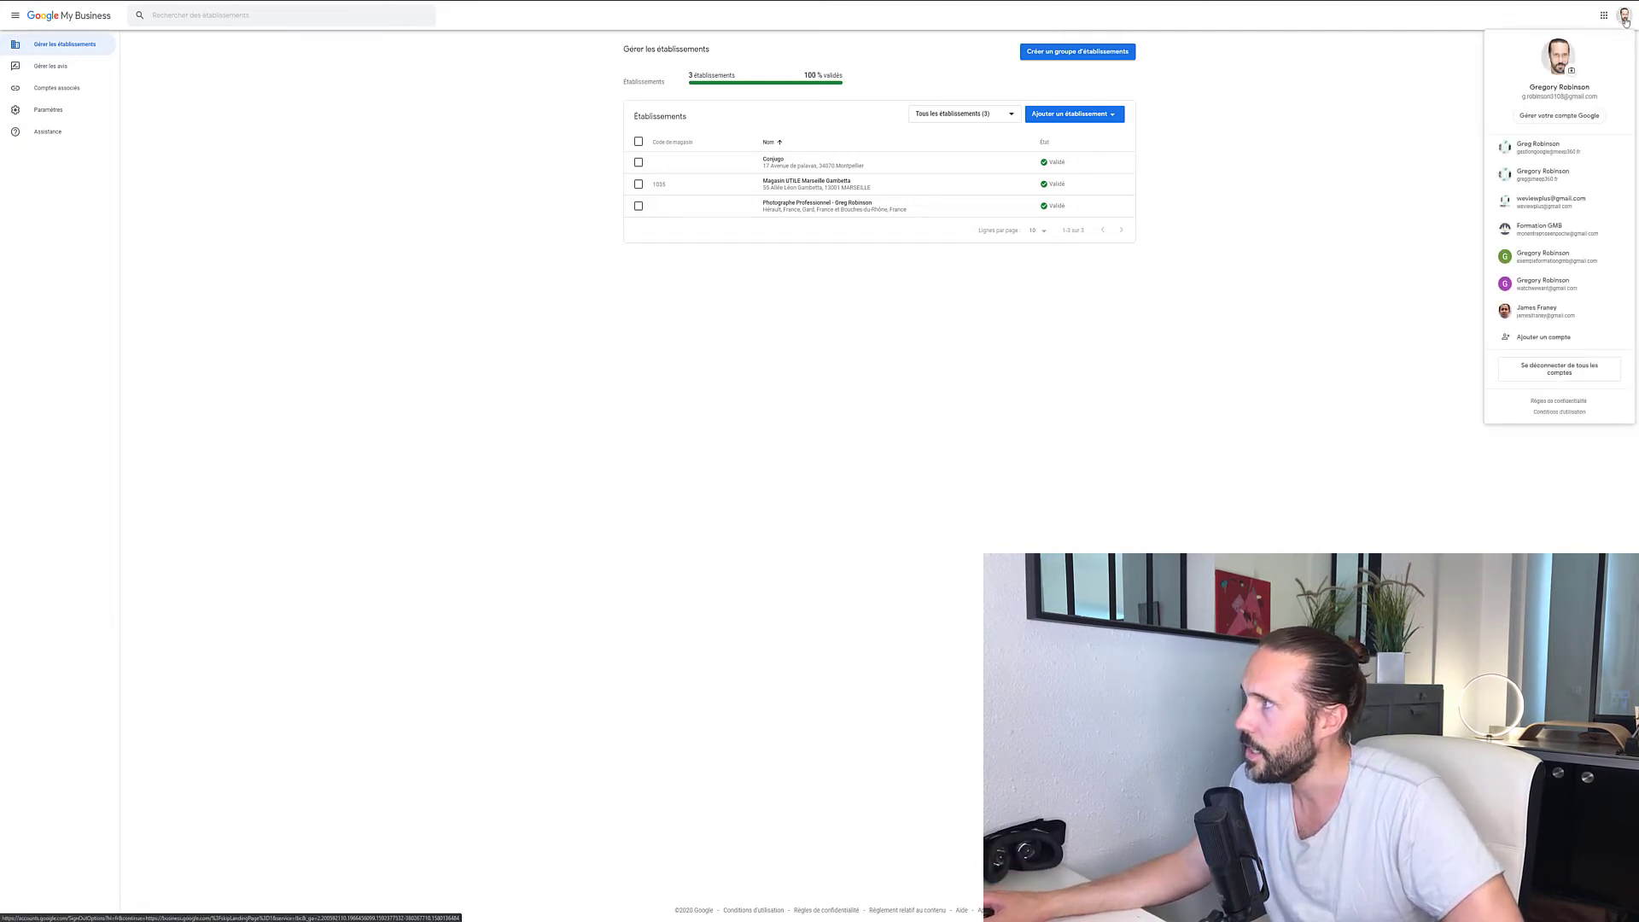
{"action": "triple_click", "coordinate": [1564, 97]}
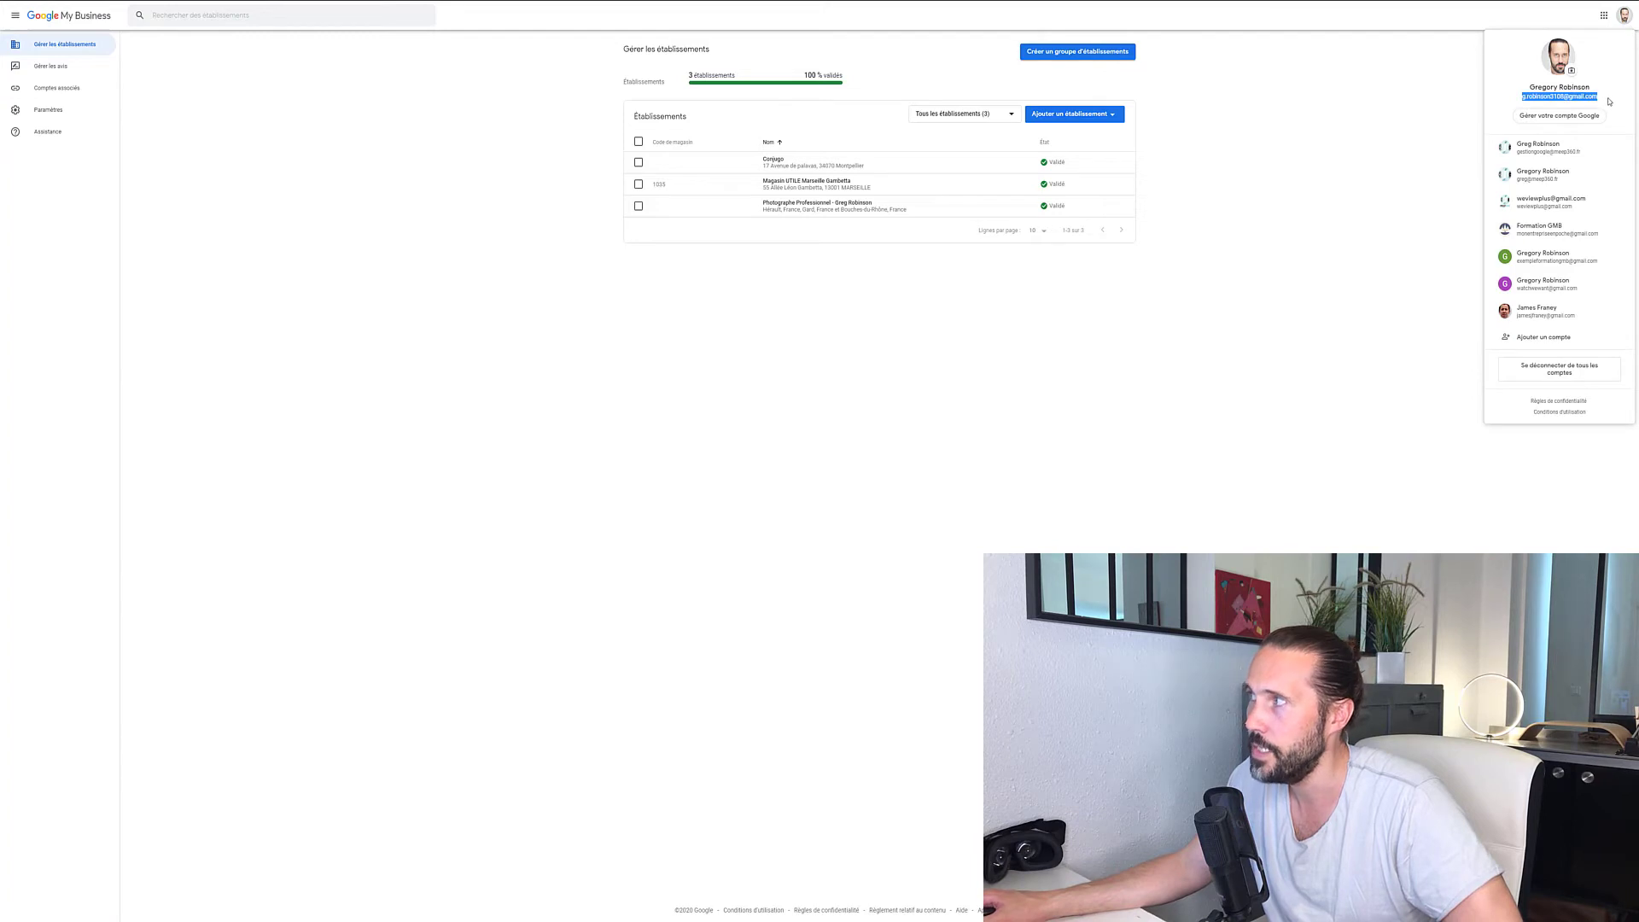
{"action": "left_click", "coordinate": [1542, 232]}
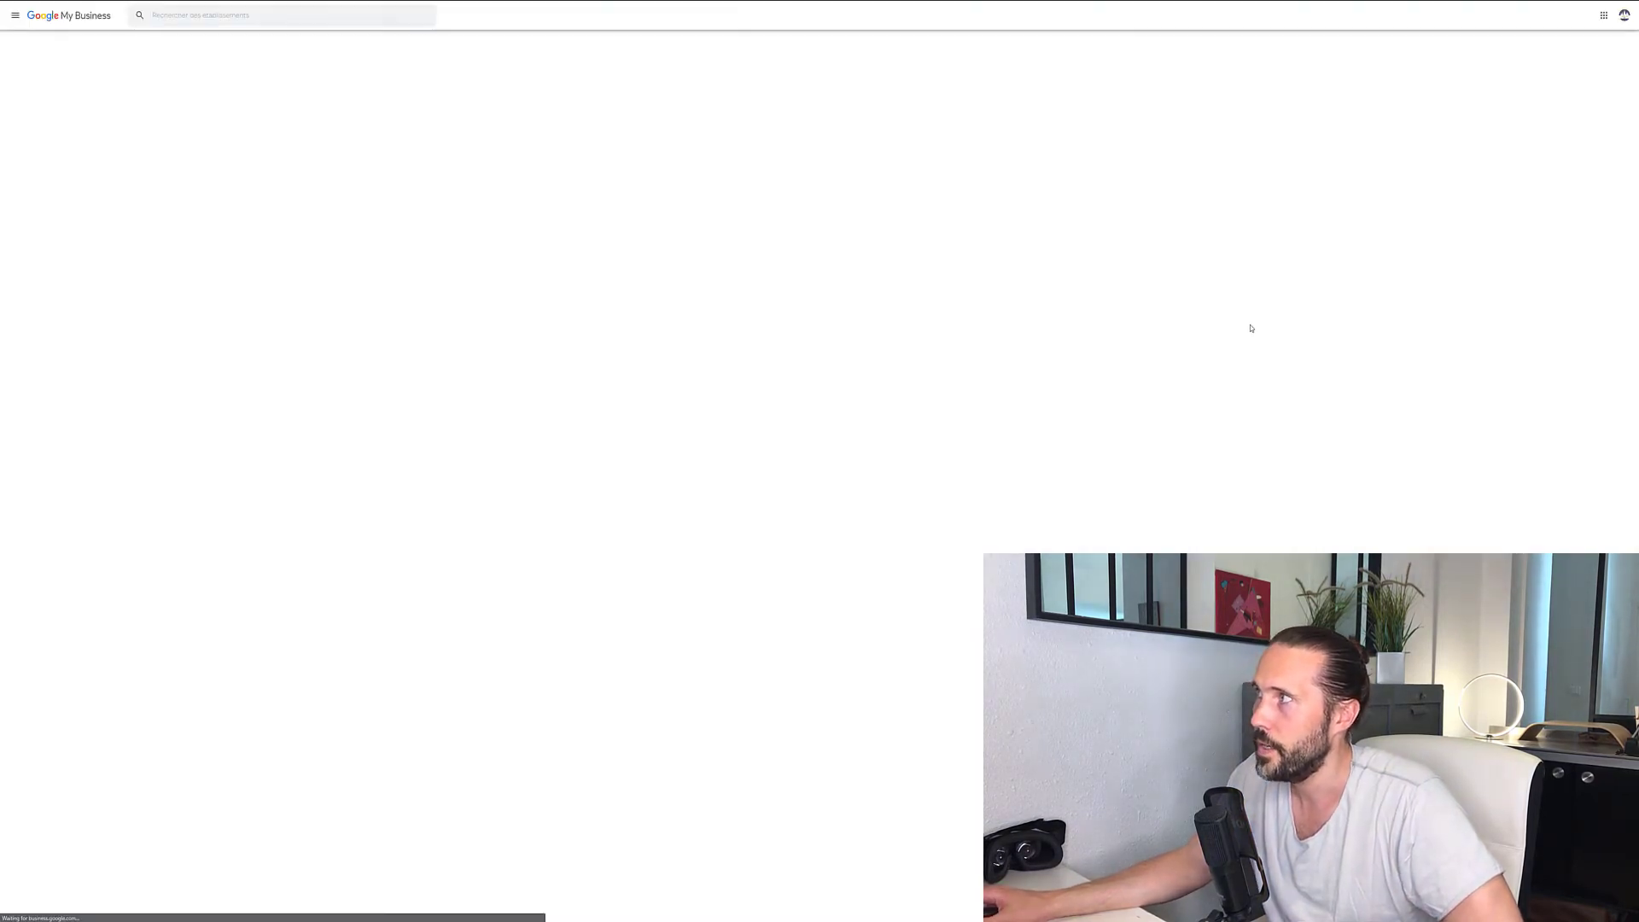